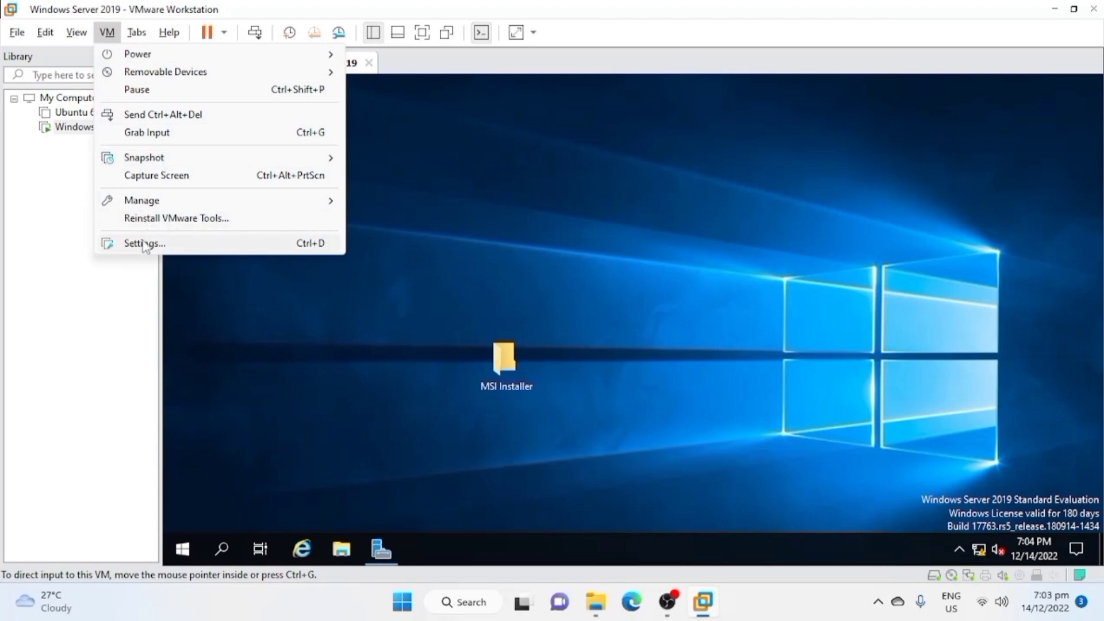
Set folder sharing to Always enabled in the Windows Server 2019 virtual machine's settings.
{"action": "left_click", "coordinate": [144, 242]}
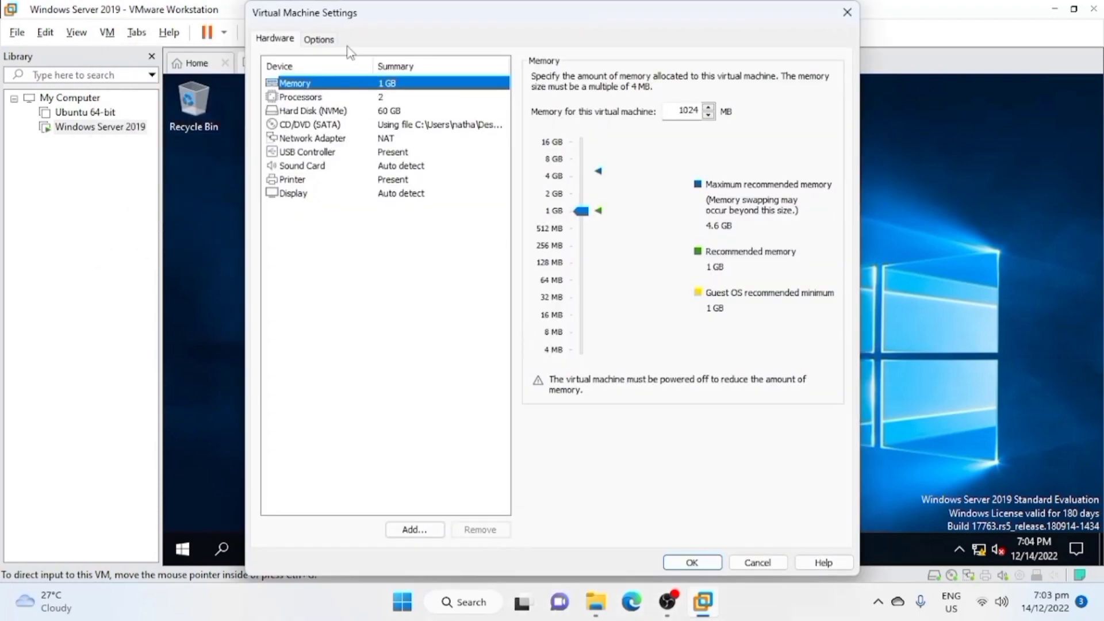
{"action": "left_click", "coordinate": [320, 39]}
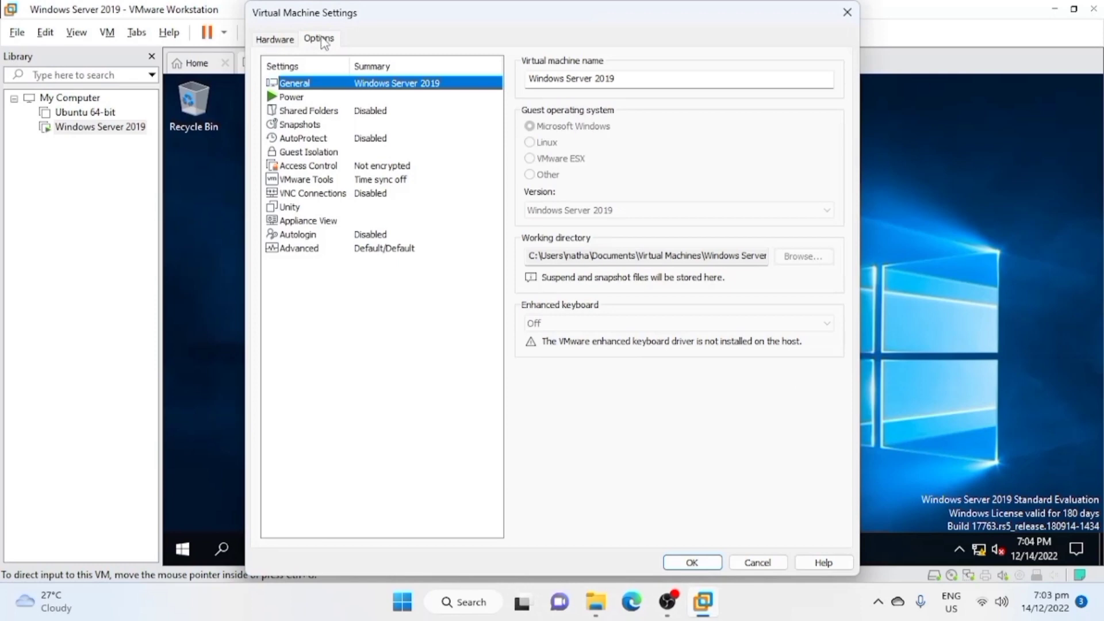
{"action": "left_click", "coordinate": [371, 111]}
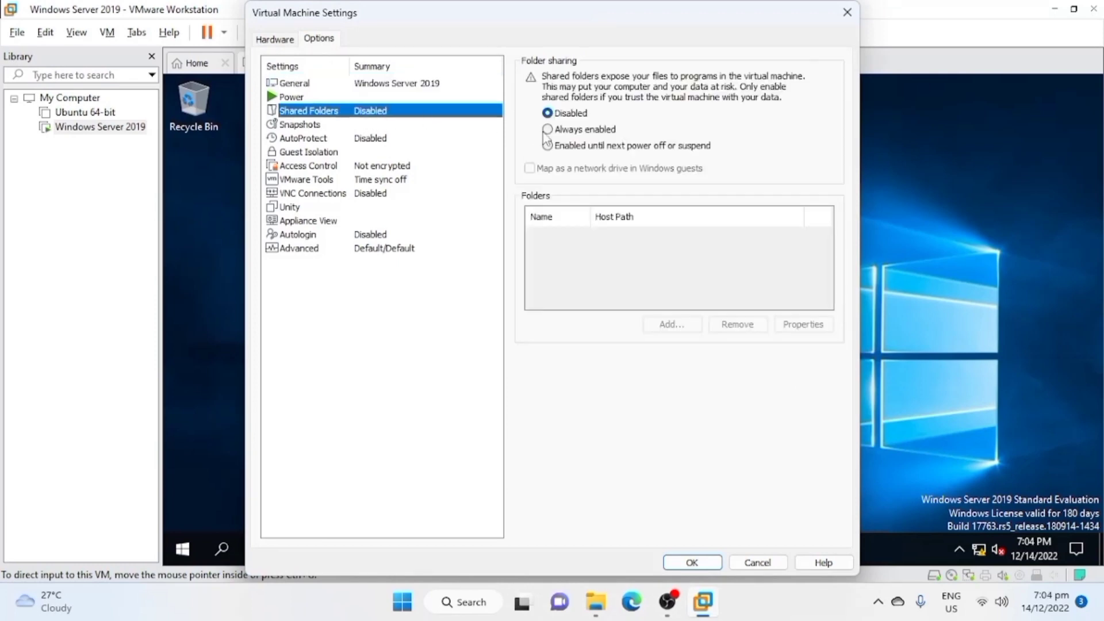
{"action": "left_click", "coordinate": [547, 130]}
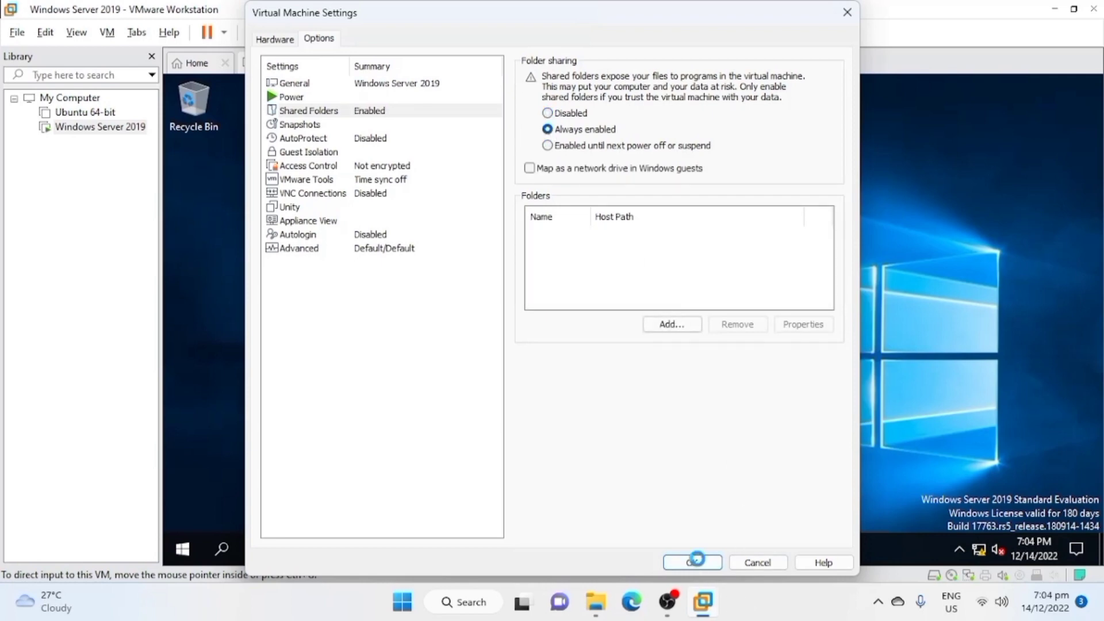
{"action": "left_click", "coordinate": [694, 561]}
Check the contents of the MSI Installer folder on the server's desktop.
{"action": "double_click", "coordinate": [492, 375]}
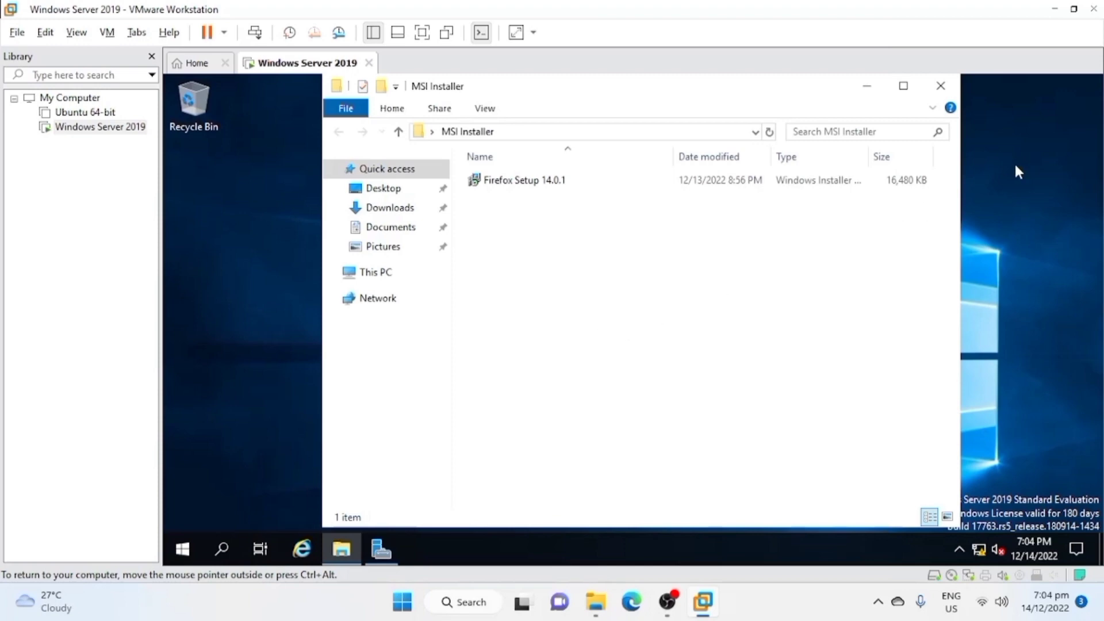
{"action": "left_click", "coordinate": [928, 90]}
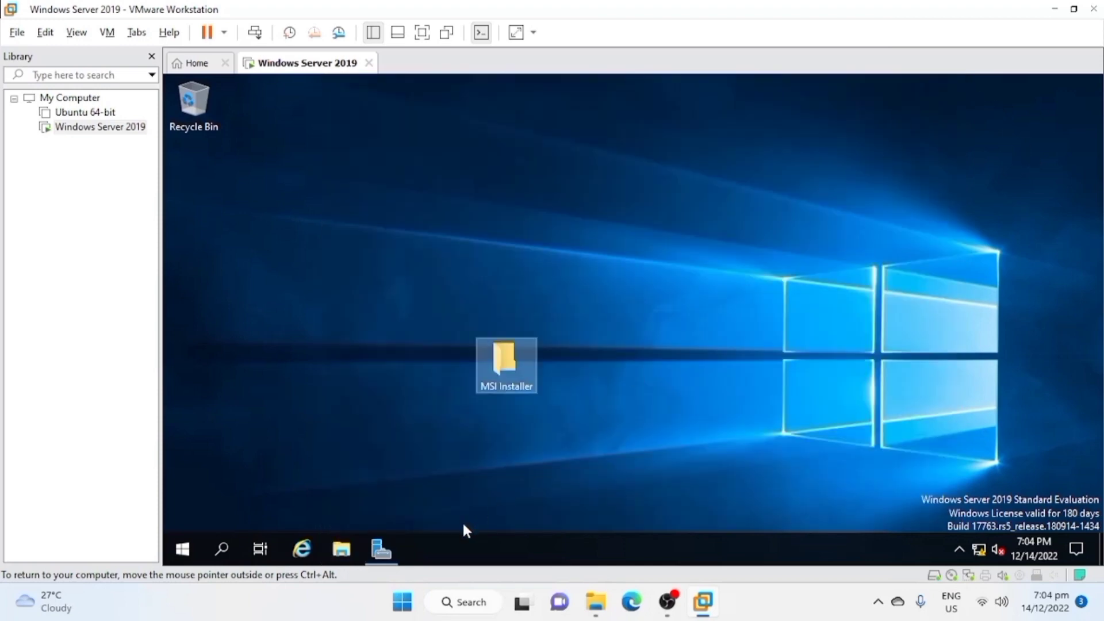
Open Group Policy Management from Server Manager and go to the local domain's Group Policy Objects.
{"action": "left_click", "coordinate": [389, 535]}
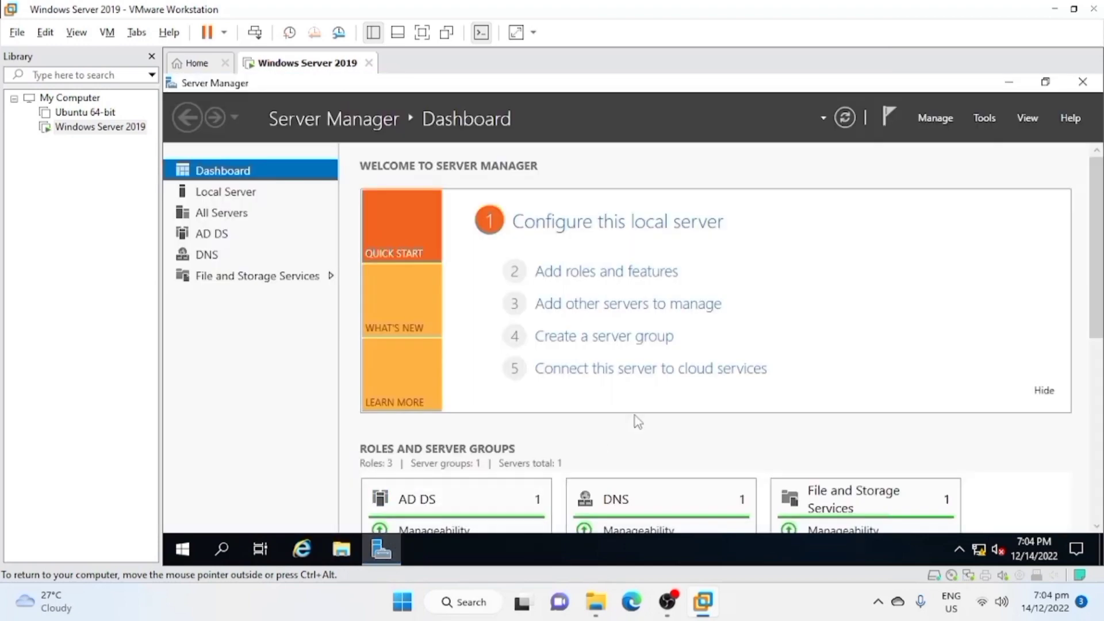
{"action": "left_click", "coordinate": [988, 120]}
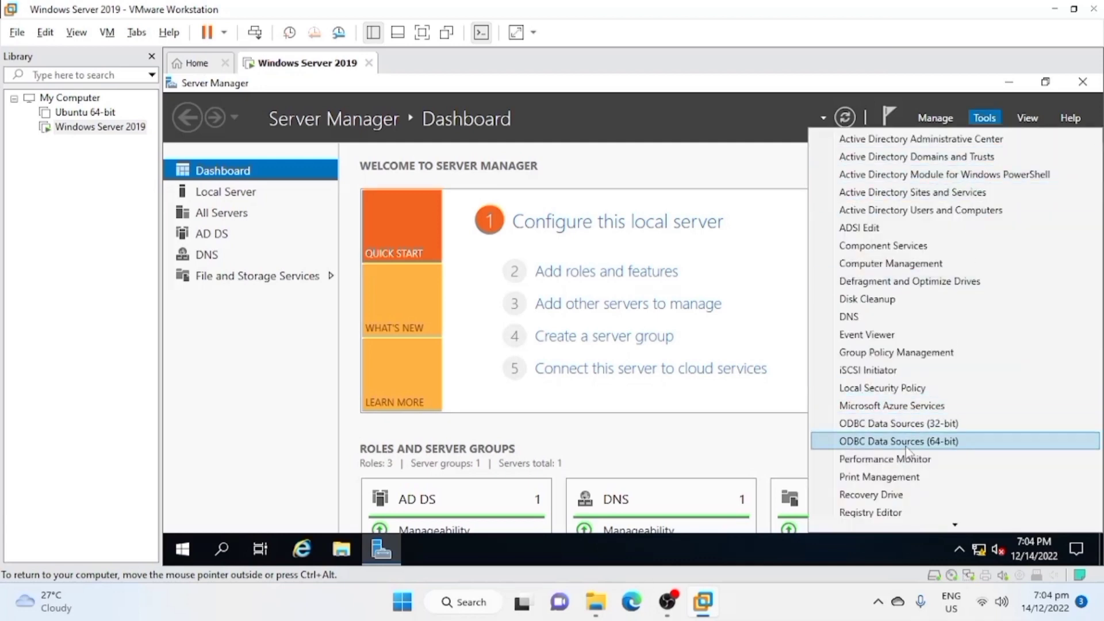
{"action": "left_click", "coordinate": [905, 353]}
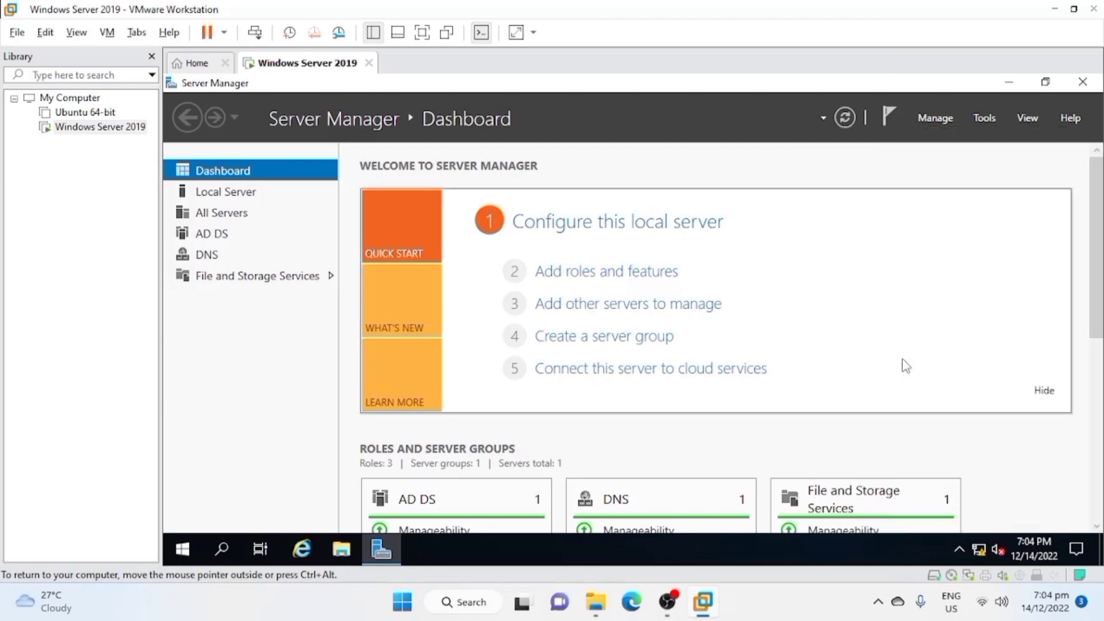
{"action": "left_click", "coordinate": [295, 205]}
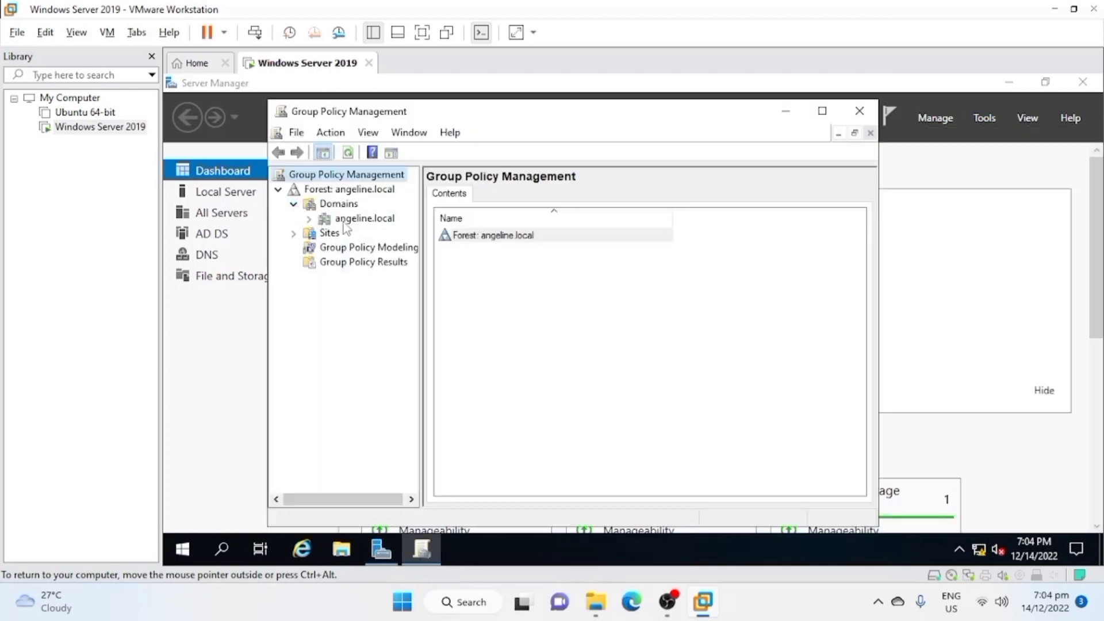
{"action": "left_click", "coordinate": [318, 223]}
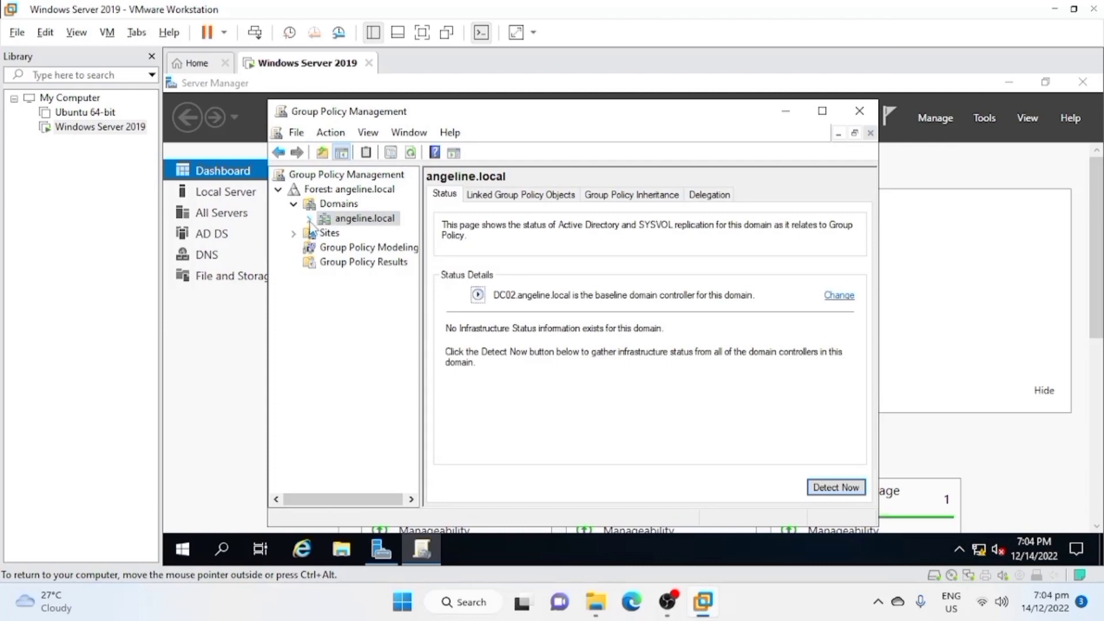
{"action": "left_click", "coordinate": [310, 219]}
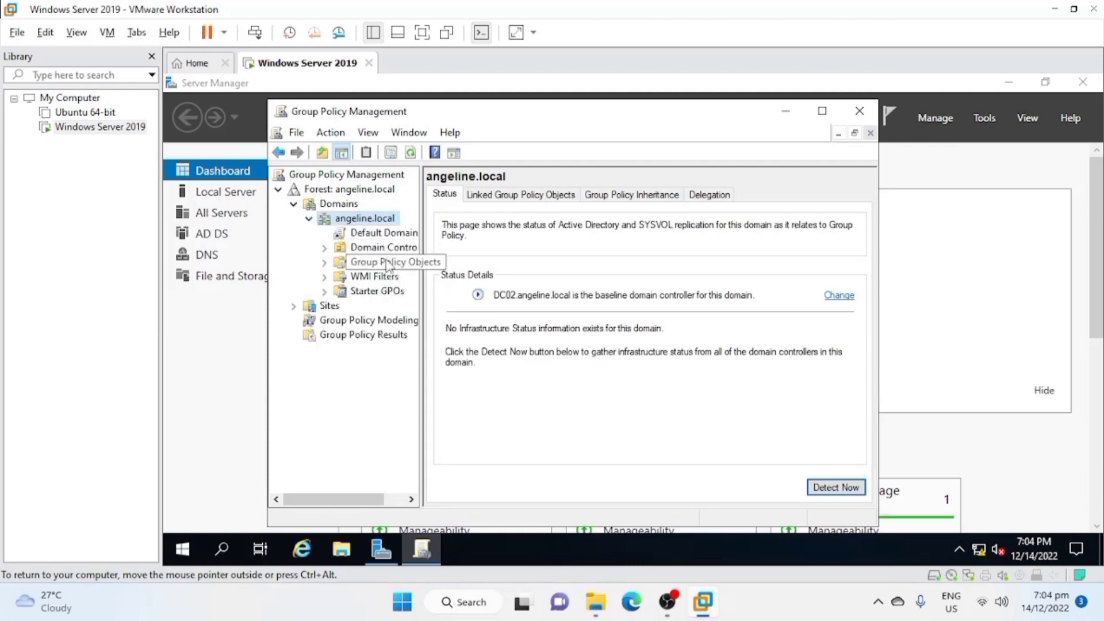
{"action": "left_click", "coordinate": [375, 263]}
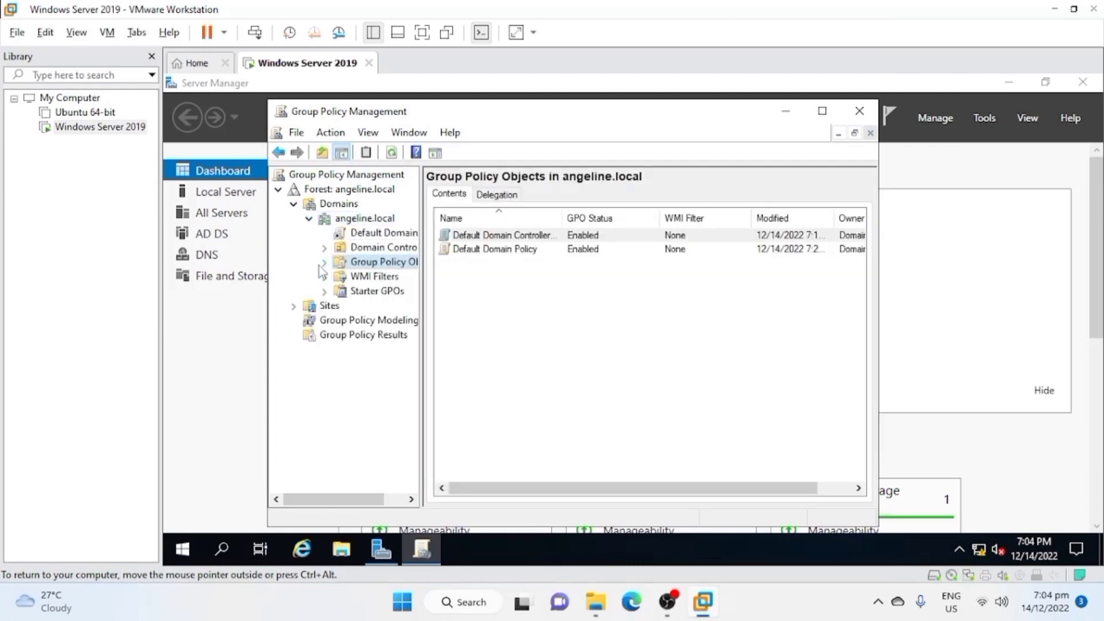
Create a new group policy object named Firefox Setup with no source starter GPO.
{"action": "right_click", "coordinate": [378, 268]}
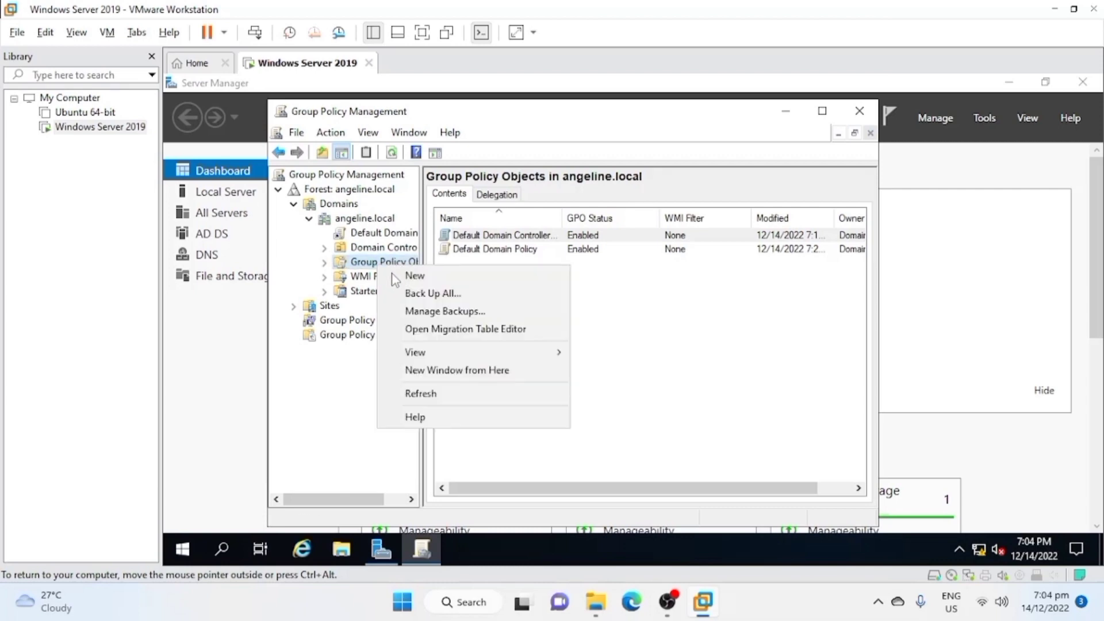
{"action": "left_click", "coordinate": [402, 275]}
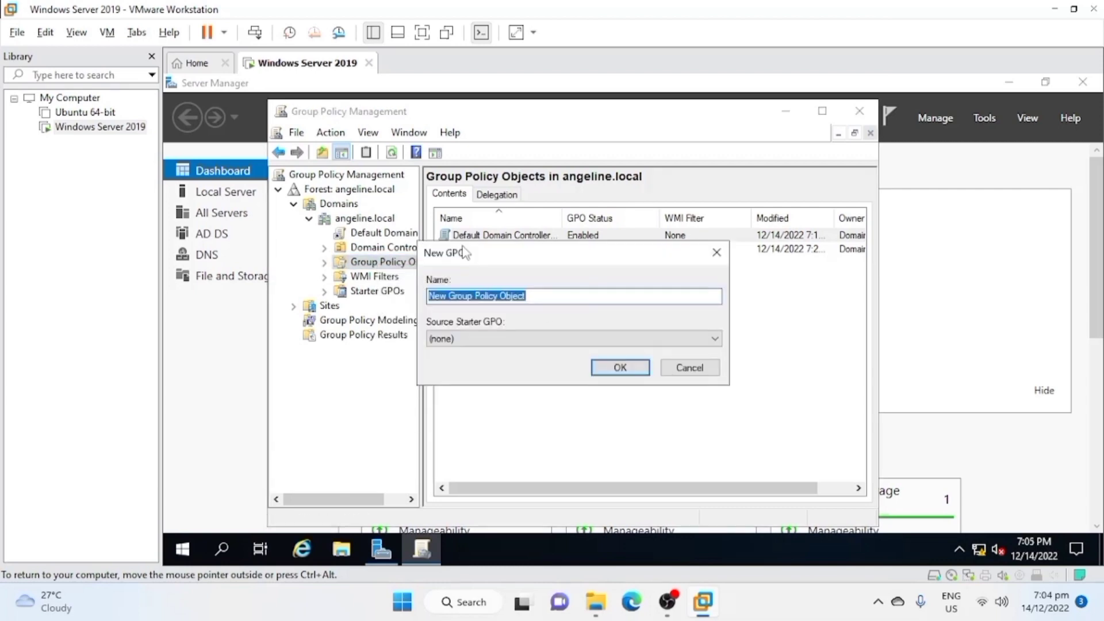
{"action": "type", "text": "Firefox S"}
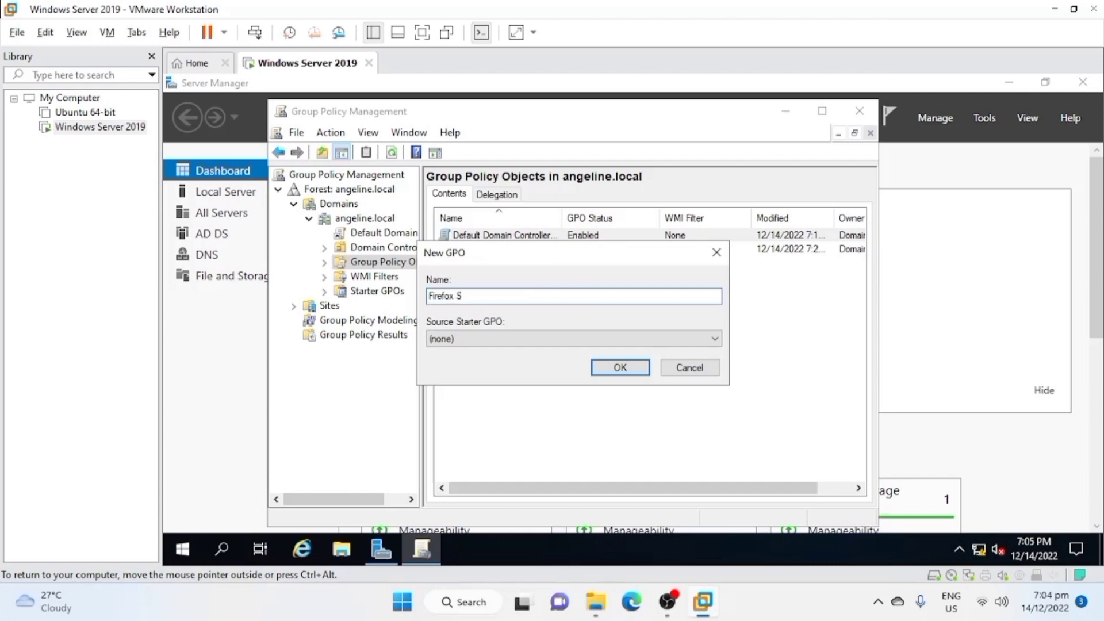
{"action": "type", "text": "etup"}
{"action": "left_click", "coordinate": [604, 368]}
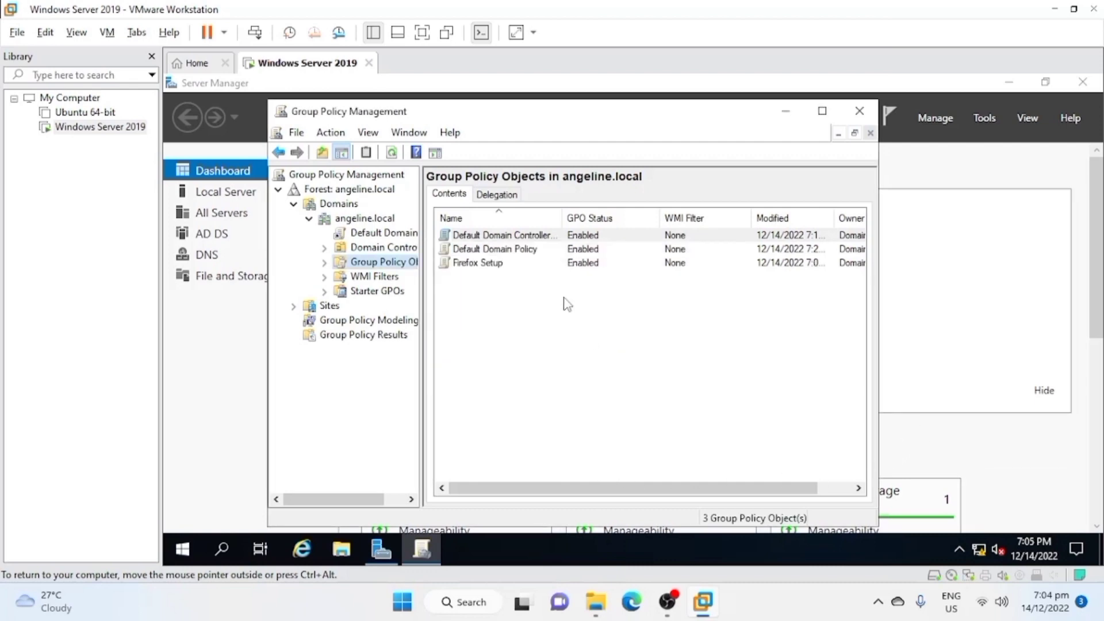
Edit the Firefox Setup policy and open Software installation in the Software Settings policies of Computer Configuration.
{"action": "left_click", "coordinate": [481, 264]}
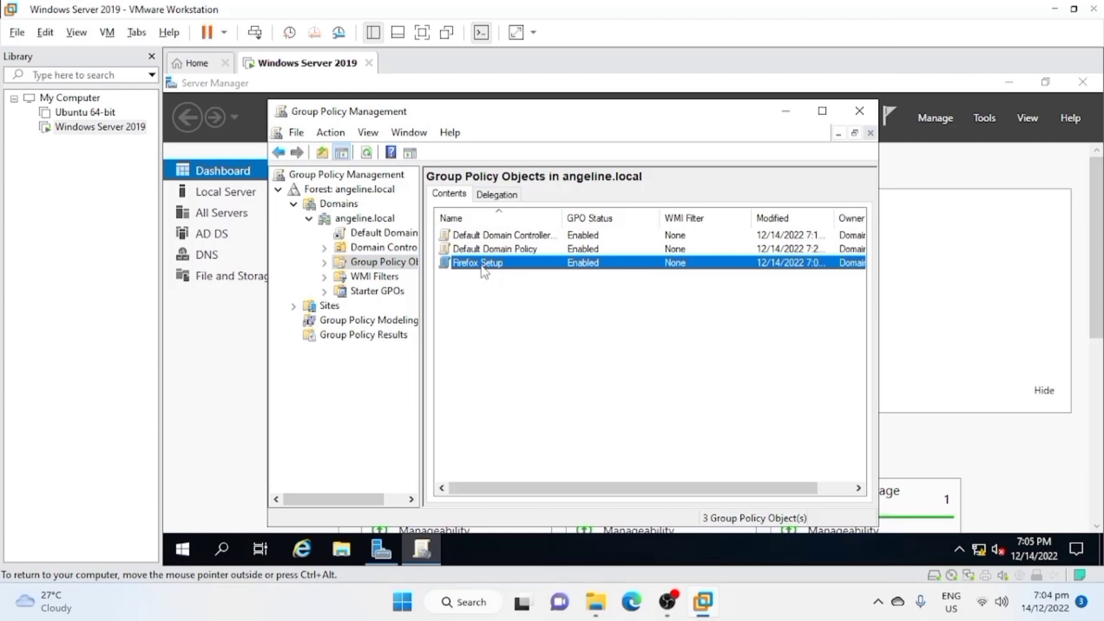
{"action": "right_click", "coordinate": [481, 265]}
{"action": "left_click", "coordinate": [543, 274]}
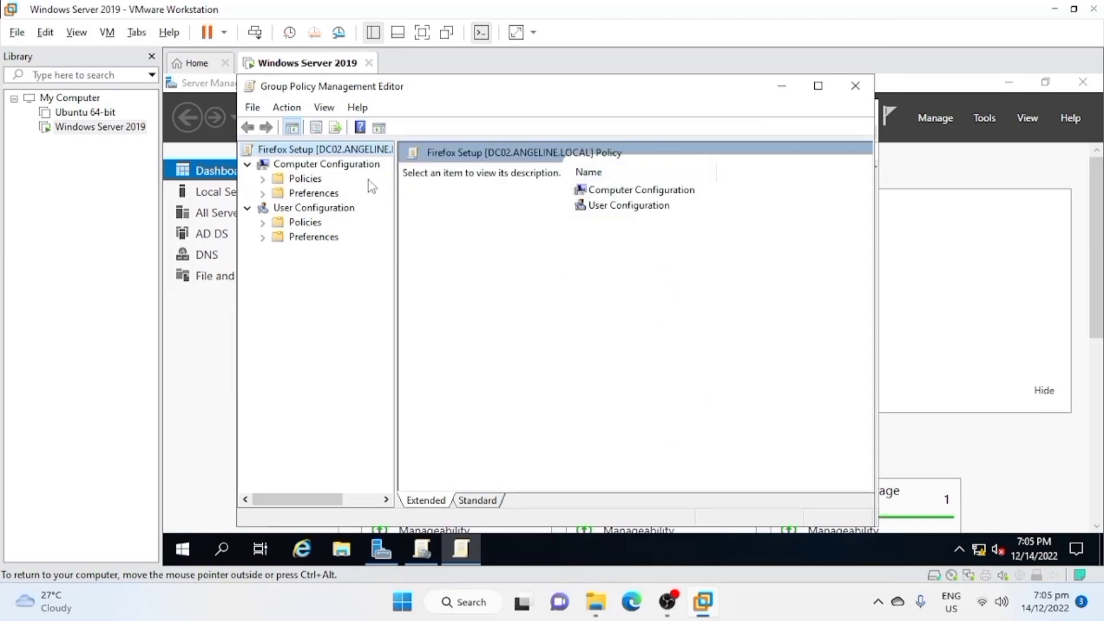
{"action": "left_click", "coordinate": [262, 178]}
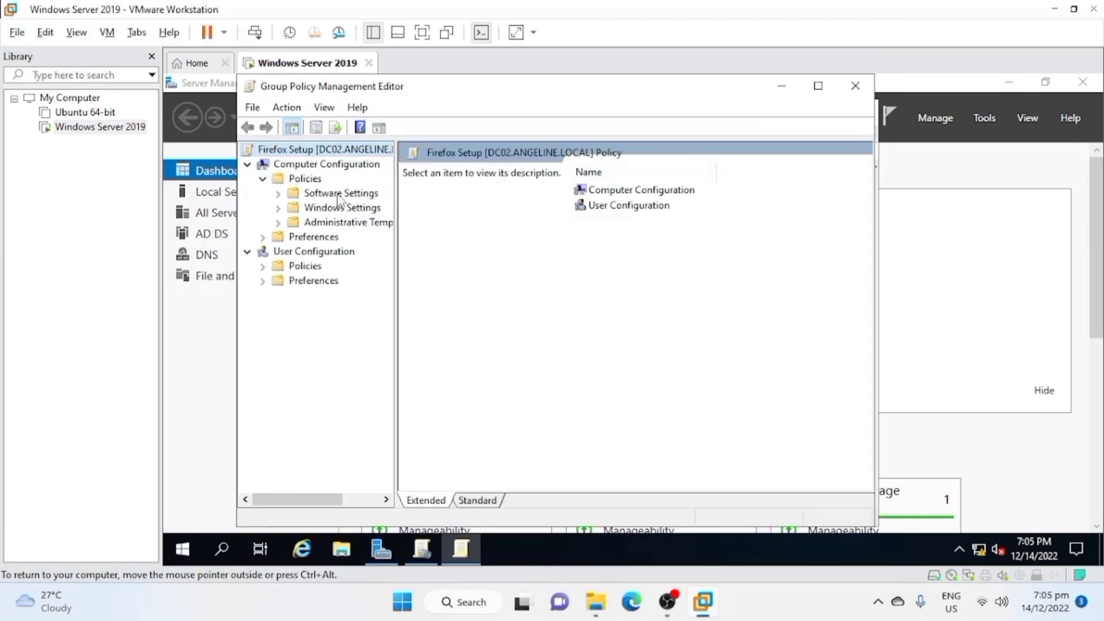
{"action": "left_click", "coordinate": [339, 196]}
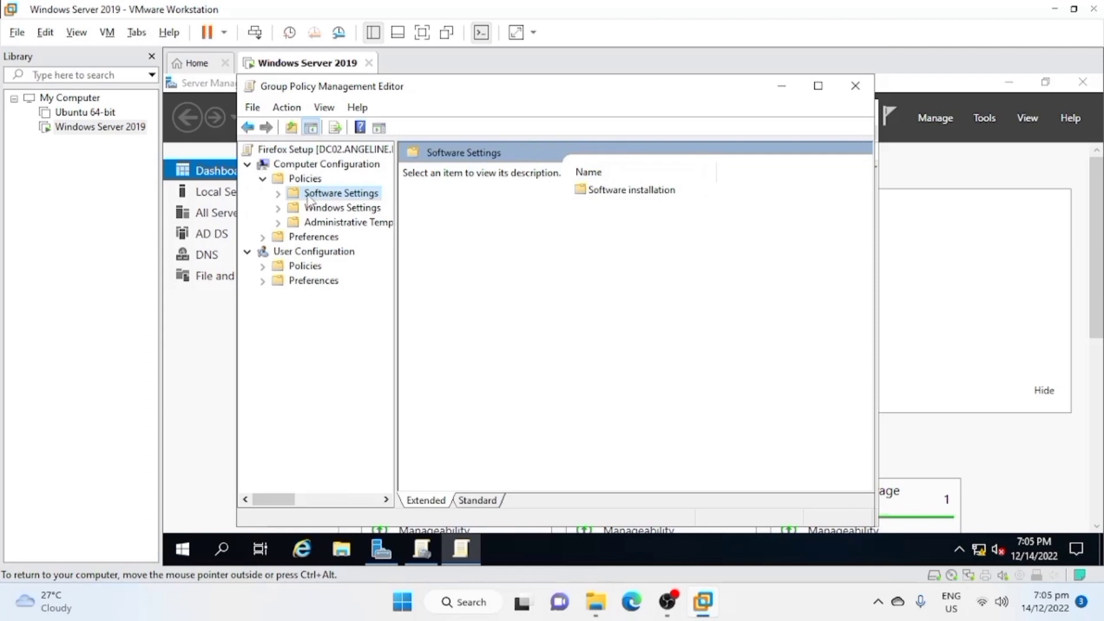
{"action": "double_click", "coordinate": [611, 194]}
{"action": "right_click", "coordinate": [611, 202]}
{"action": "mouse_move", "coordinate": [632, 206]}
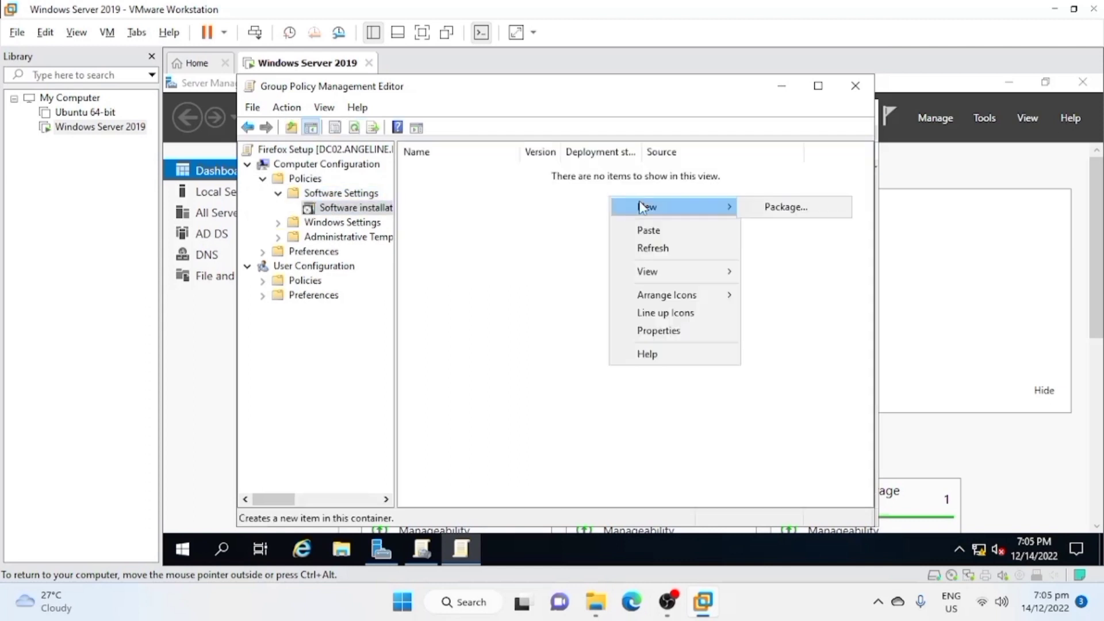
{"action": "left_click", "coordinate": [818, 202]}
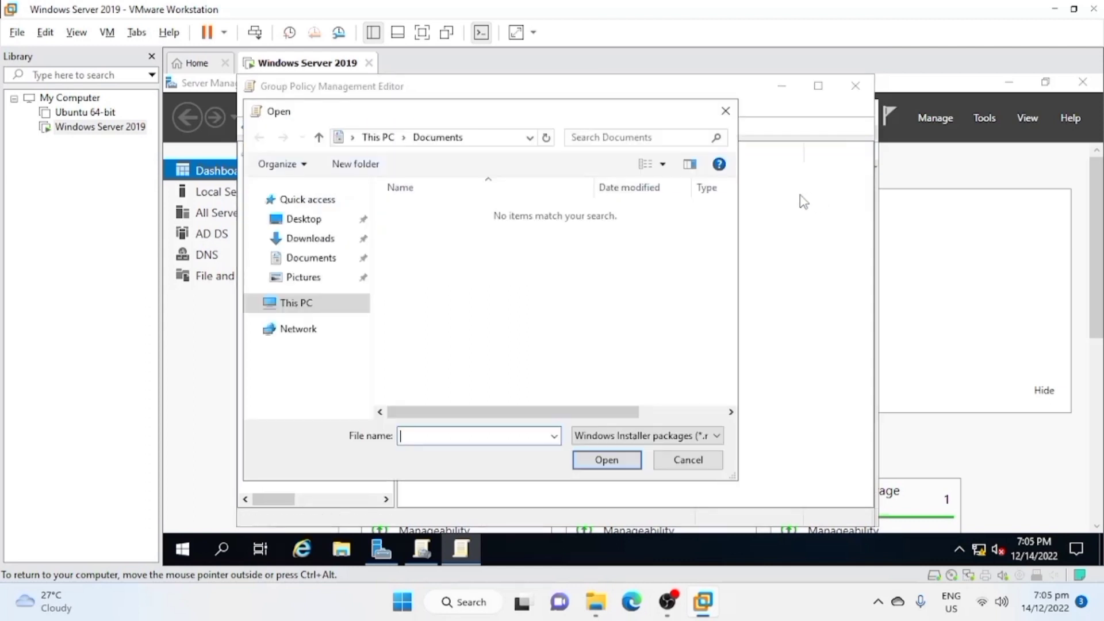
{"action": "left_click", "coordinate": [686, 462]}
Minimize the open server windows and display the sharing properties of the MSI Installer folder on the desktop.
{"action": "left_click", "coordinate": [977, 331]}
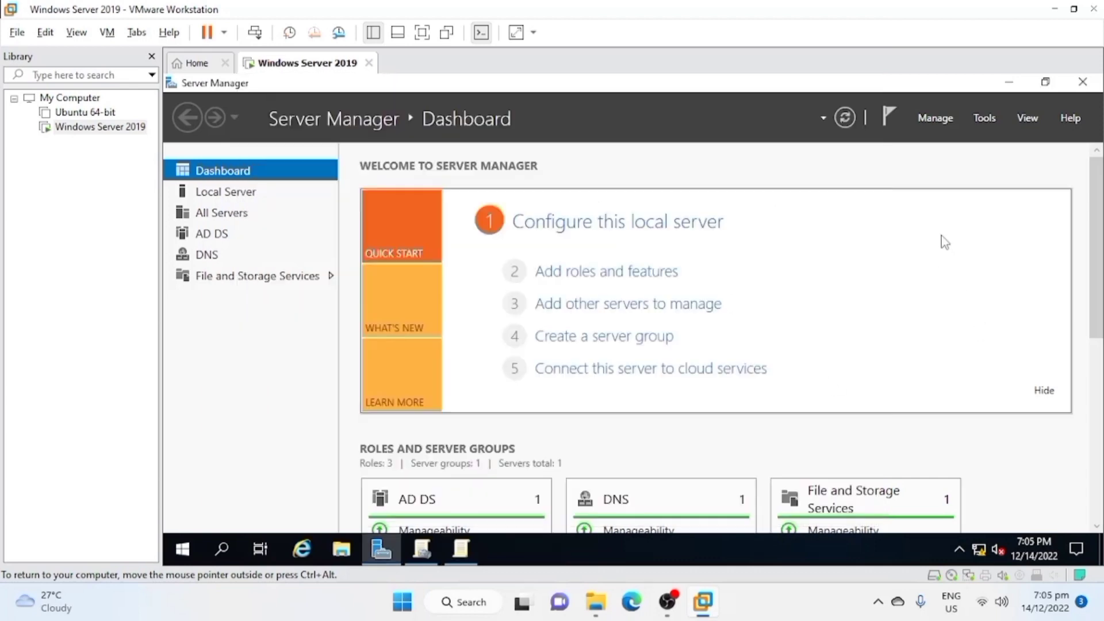
{"action": "left_click", "coordinate": [1010, 86]}
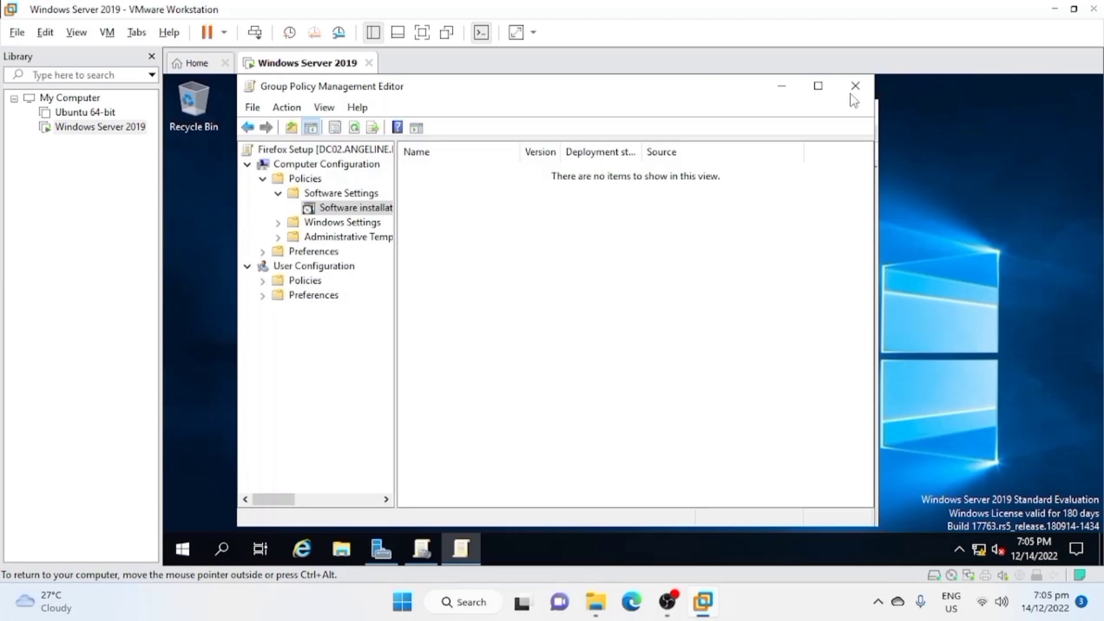
{"action": "left_click", "coordinate": [783, 92]}
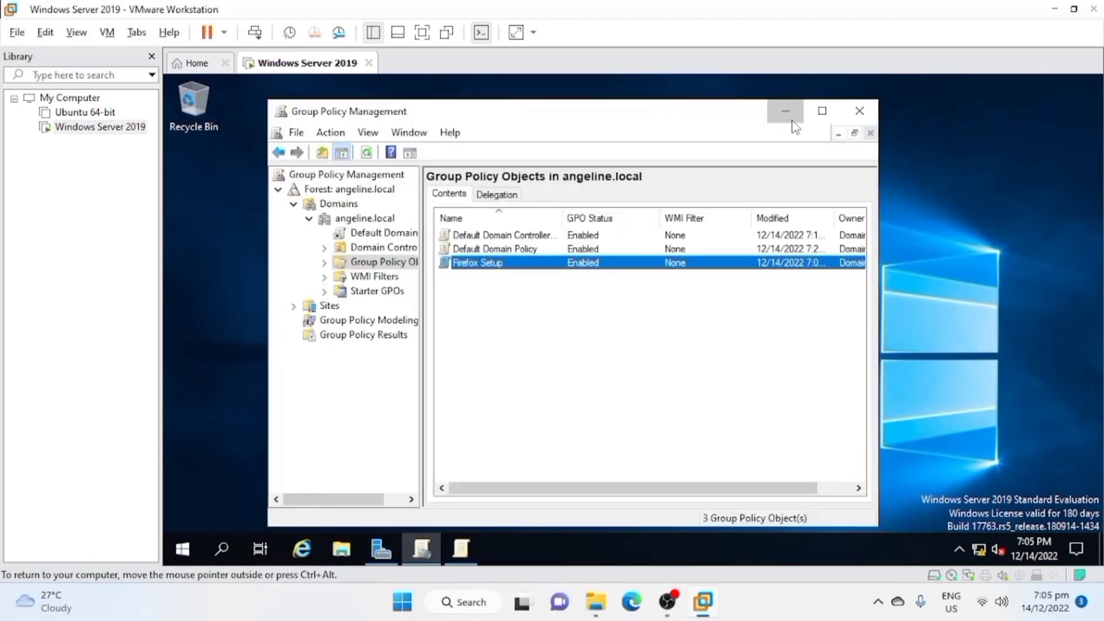
{"action": "left_click", "coordinate": [785, 111]}
{"action": "right_click", "coordinate": [507, 385]}
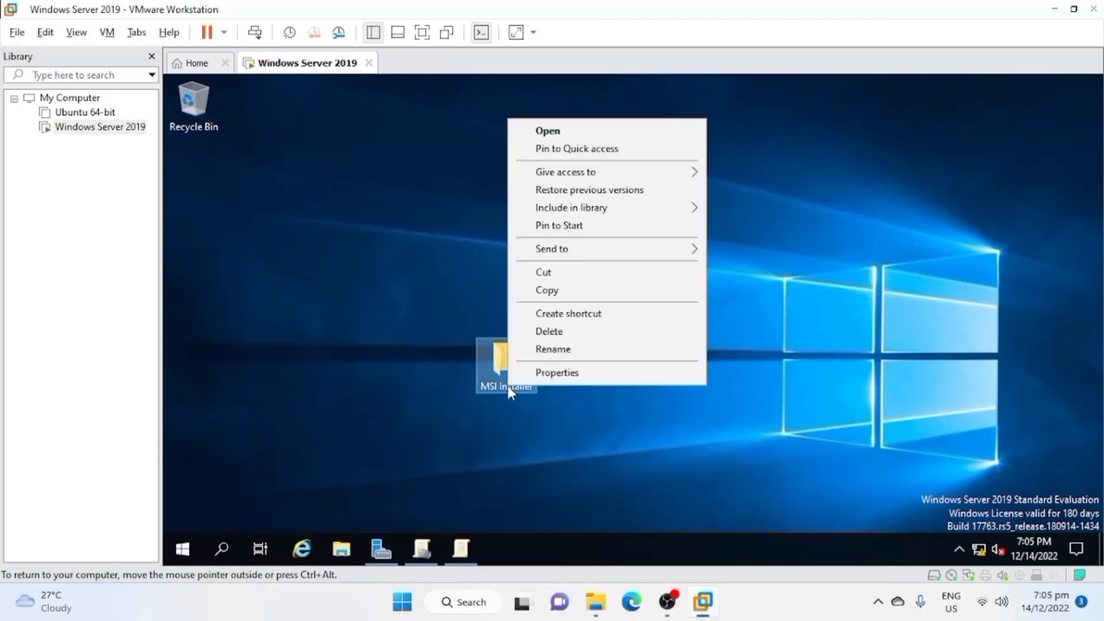
{"action": "left_click", "coordinate": [569, 371]}
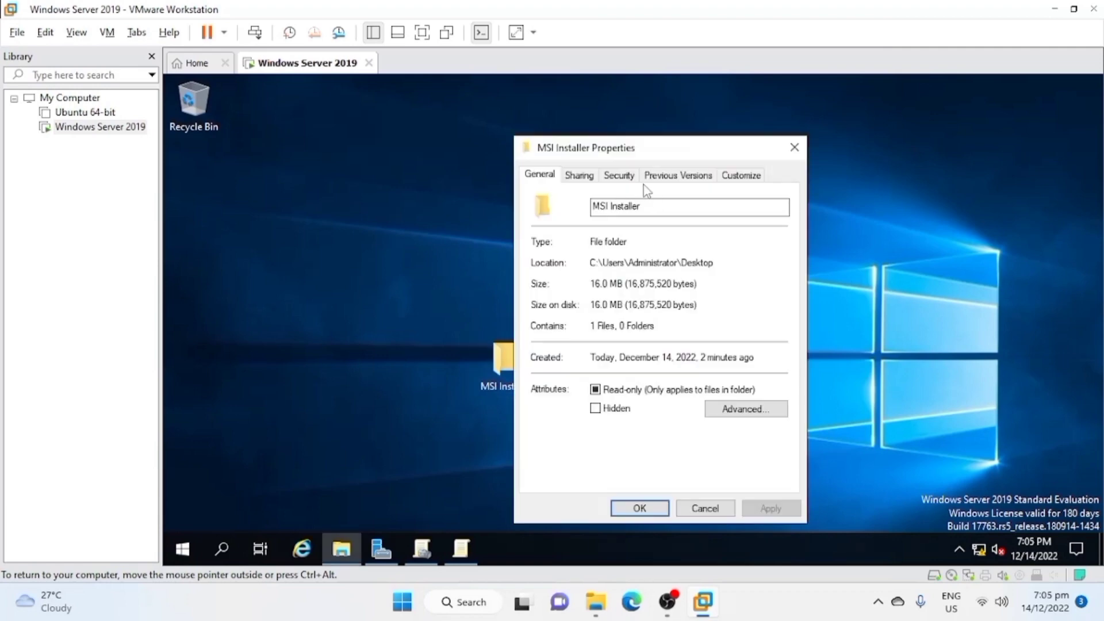
{"action": "left_click", "coordinate": [624, 175]}
{"action": "left_click", "coordinate": [580, 175]}
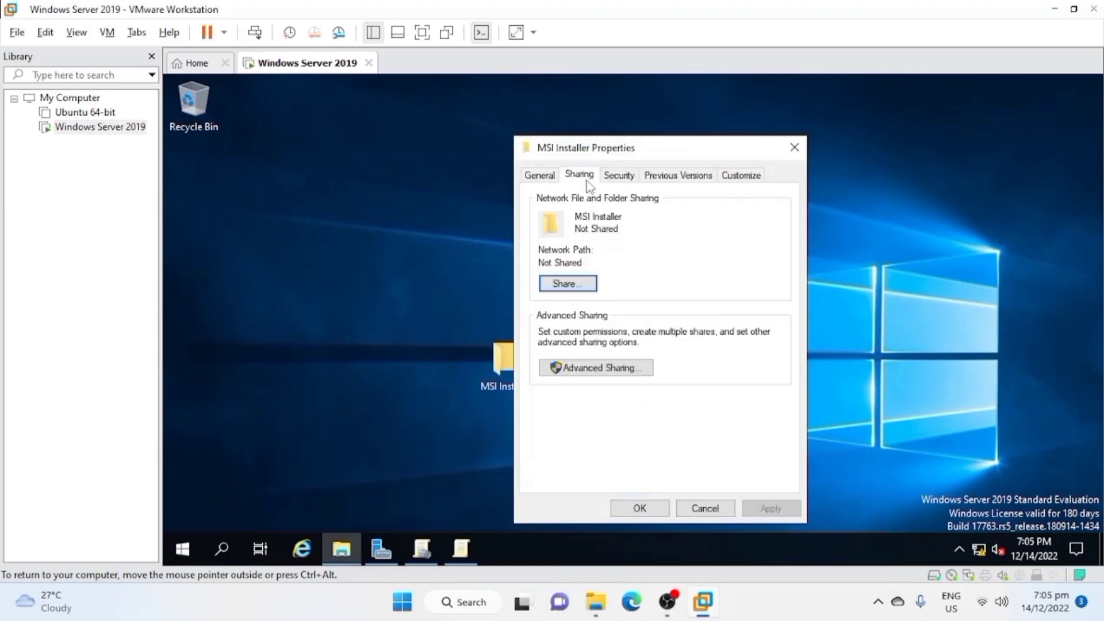
Share the MSI Installer folder under the hidden share name MSI Installer$ and copy its network path.
{"action": "left_click", "coordinate": [627, 367]}
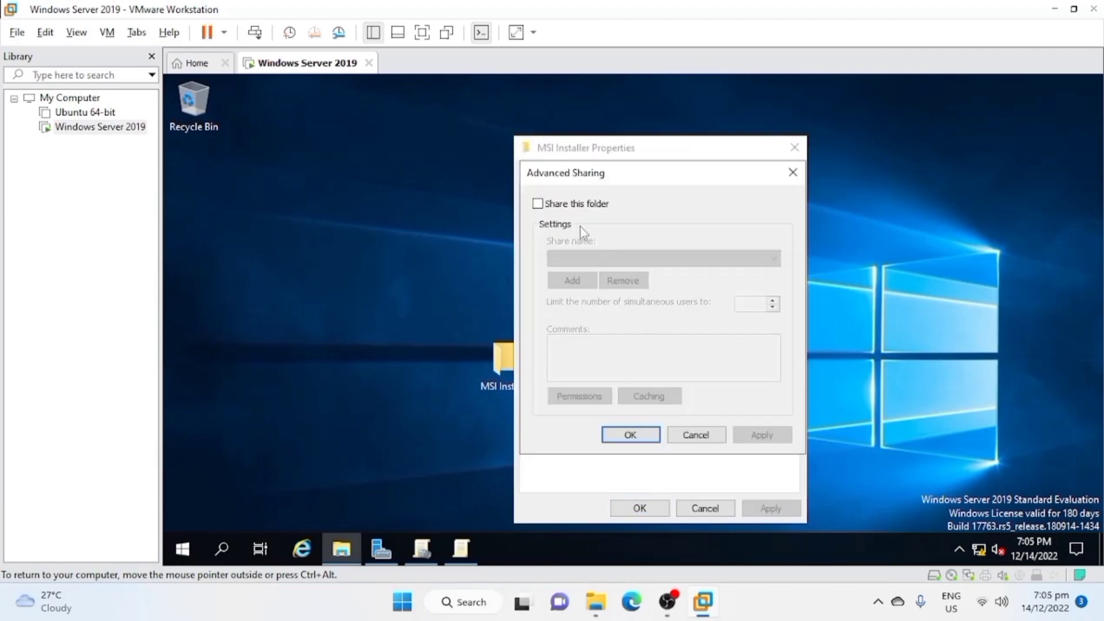
{"action": "left_click", "coordinate": [538, 203]}
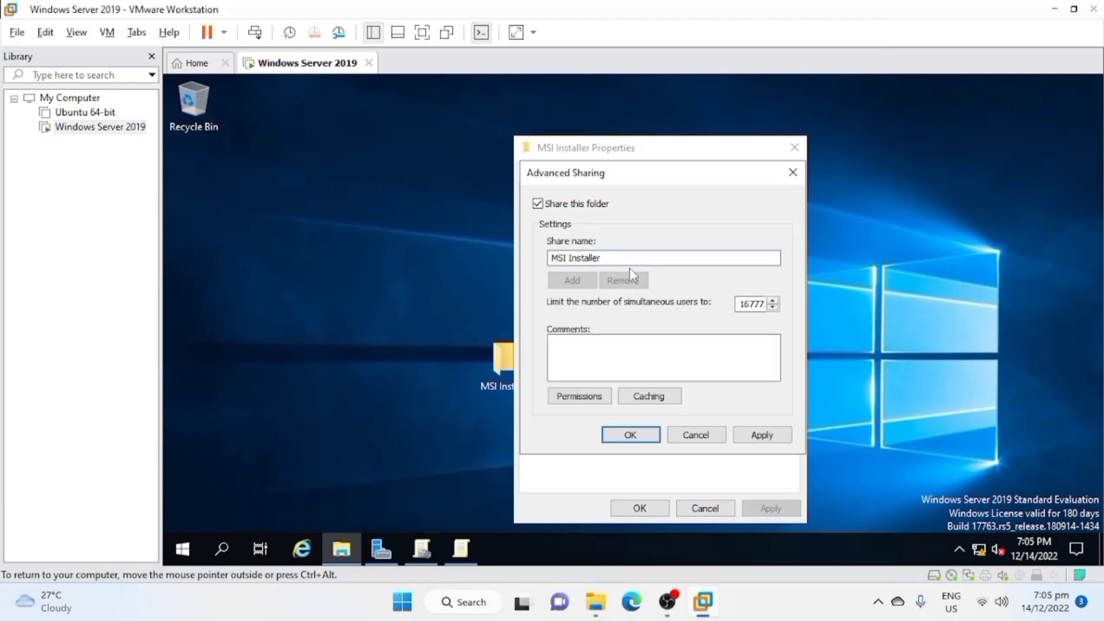
{"action": "type", "text": "$"}
{"action": "left_click", "coordinate": [631, 435]}
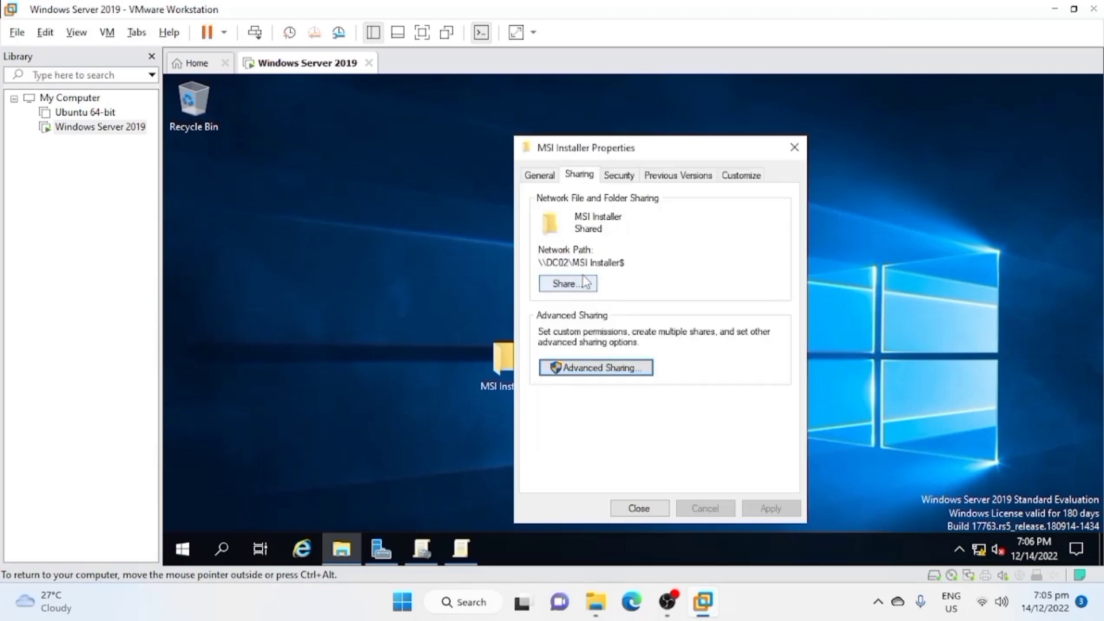
{"action": "left_click_drag", "start_coordinate": [625, 262], "coordinate": [538, 262]}
{"action": "key", "text": "ctrl+c"}
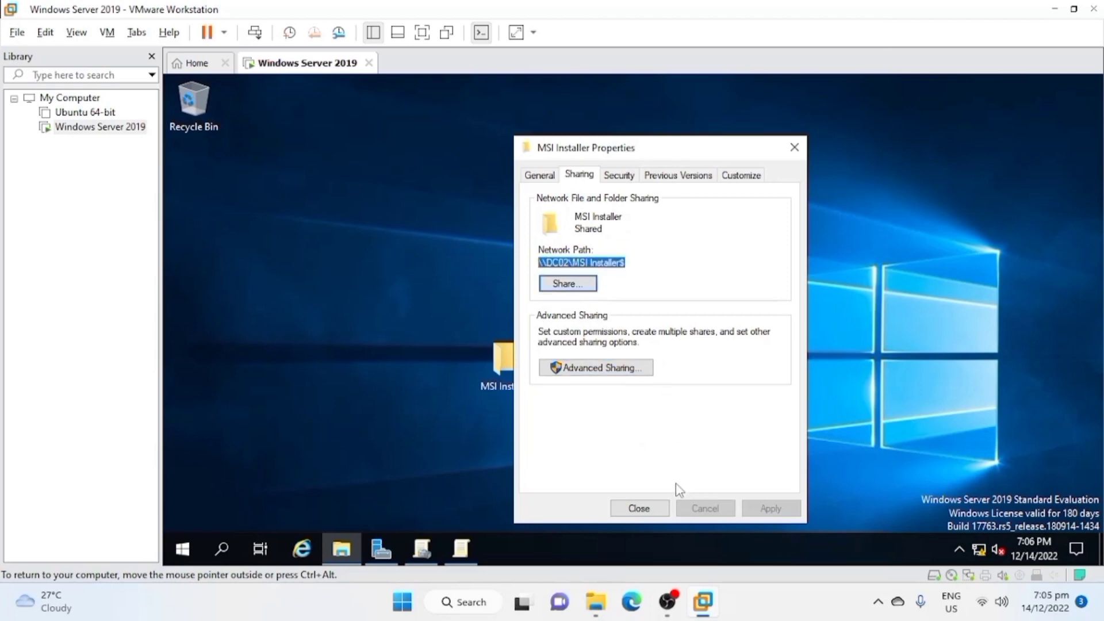
{"action": "left_click", "coordinate": [644, 508]}
Start a new software installation package in the Firefox Setup policy and browse to the network share \\DC02\MSI Installer$.
{"action": "left_click", "coordinate": [461, 549]}
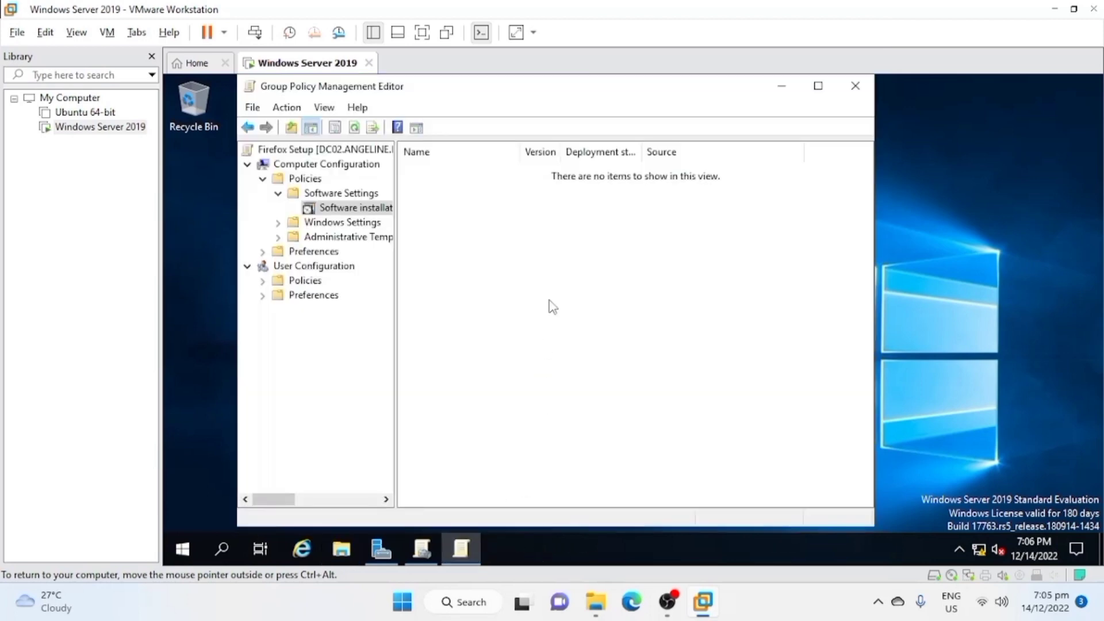
{"action": "right_click", "coordinate": [579, 212]}
{"action": "mouse_move", "coordinate": [680, 230]}
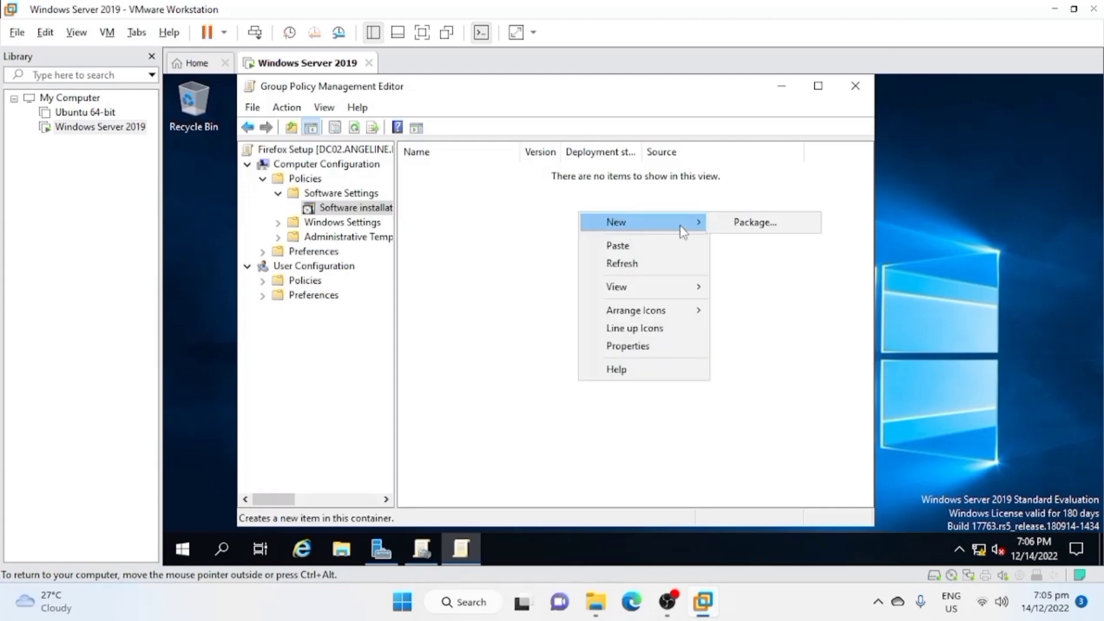
{"action": "left_click", "coordinate": [733, 228]}
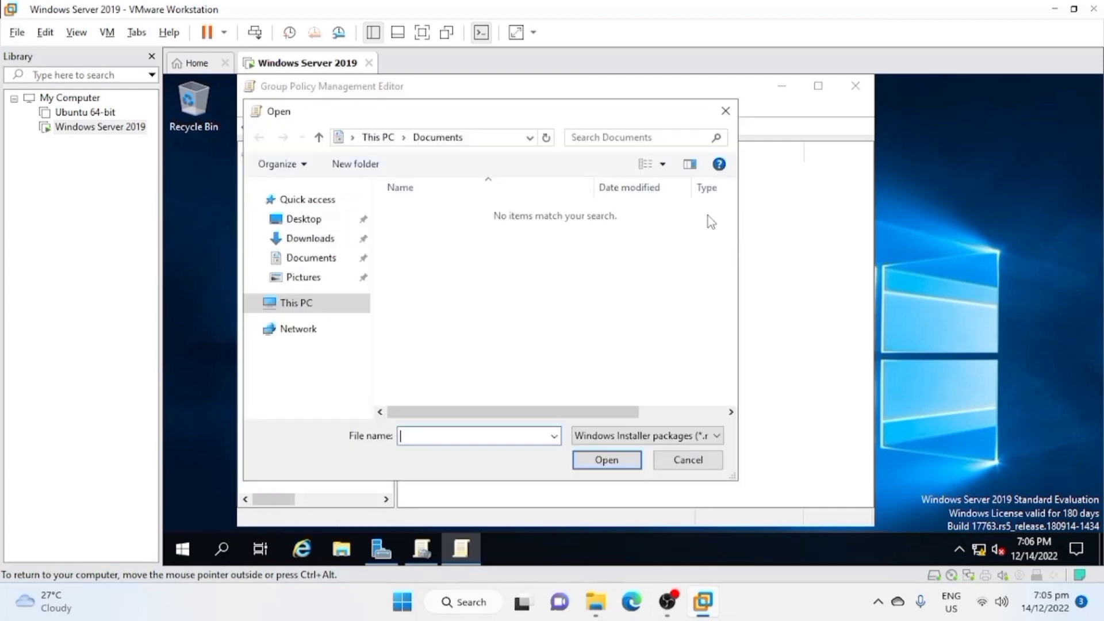
{"action": "left_click", "coordinate": [478, 138]}
{"action": "key", "text": "ctrl+v"}
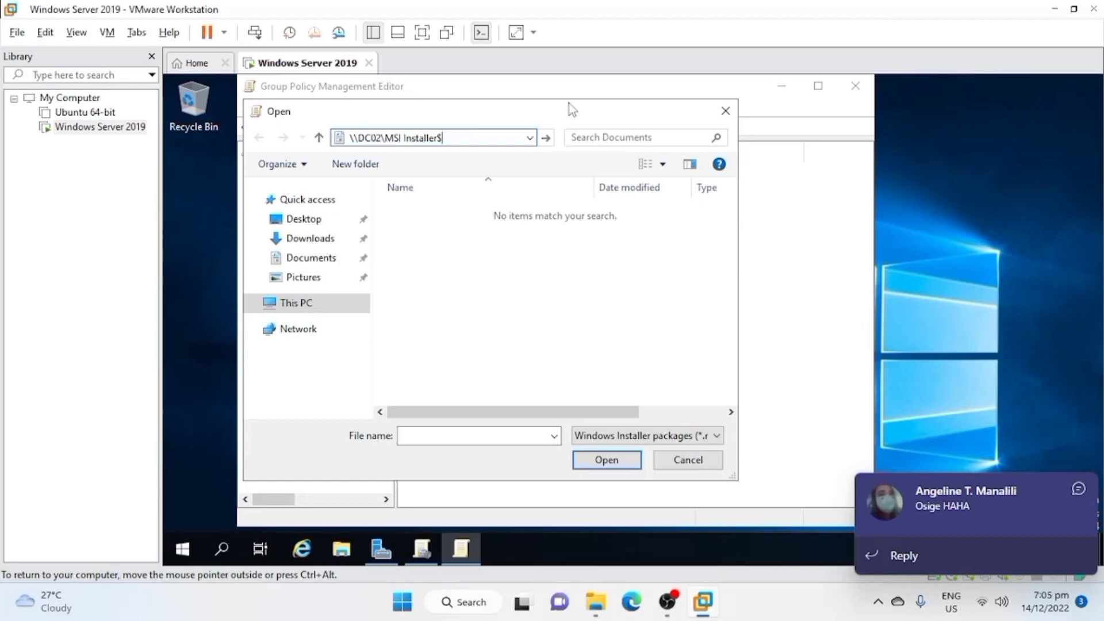
{"action": "key", "text": "Return"}
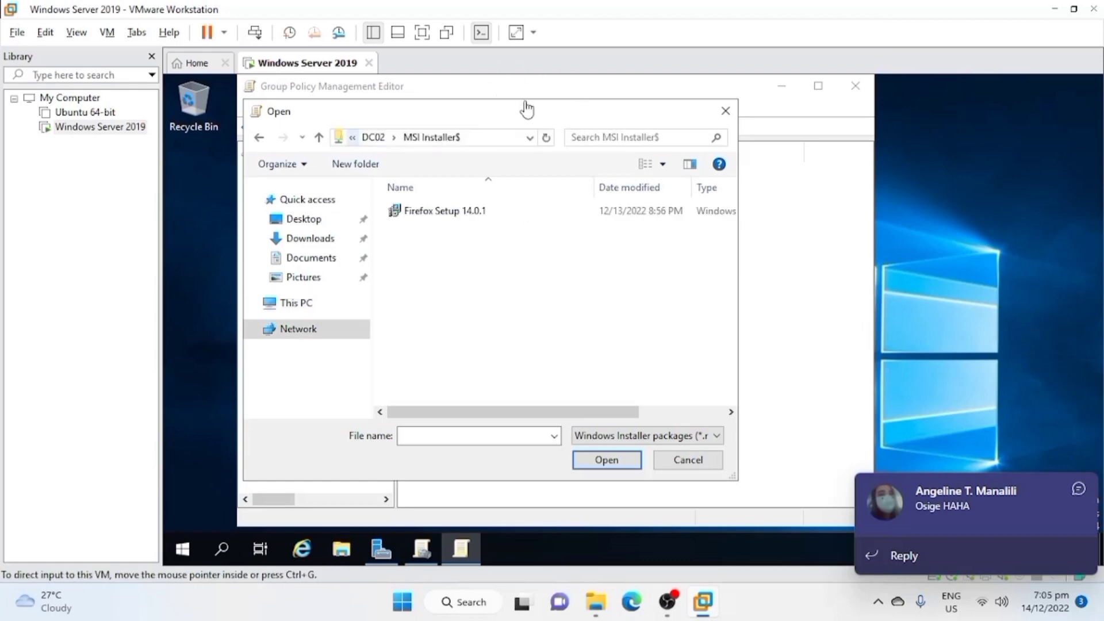
{"action": "left_click", "coordinate": [667, 601]}
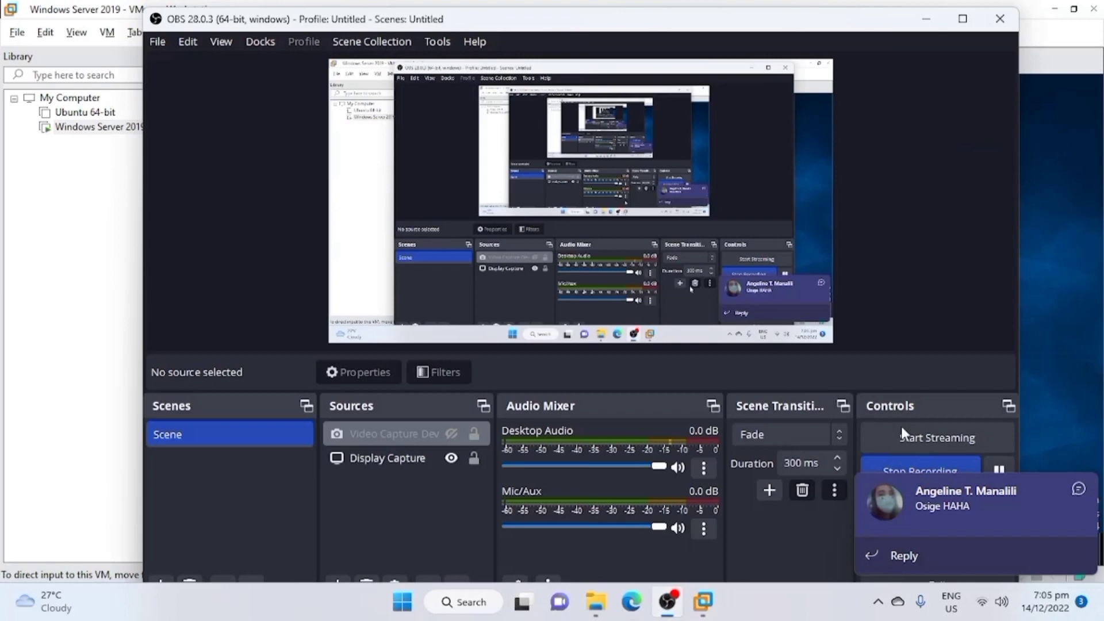
{"action": "left_click", "coordinate": [999, 469]}
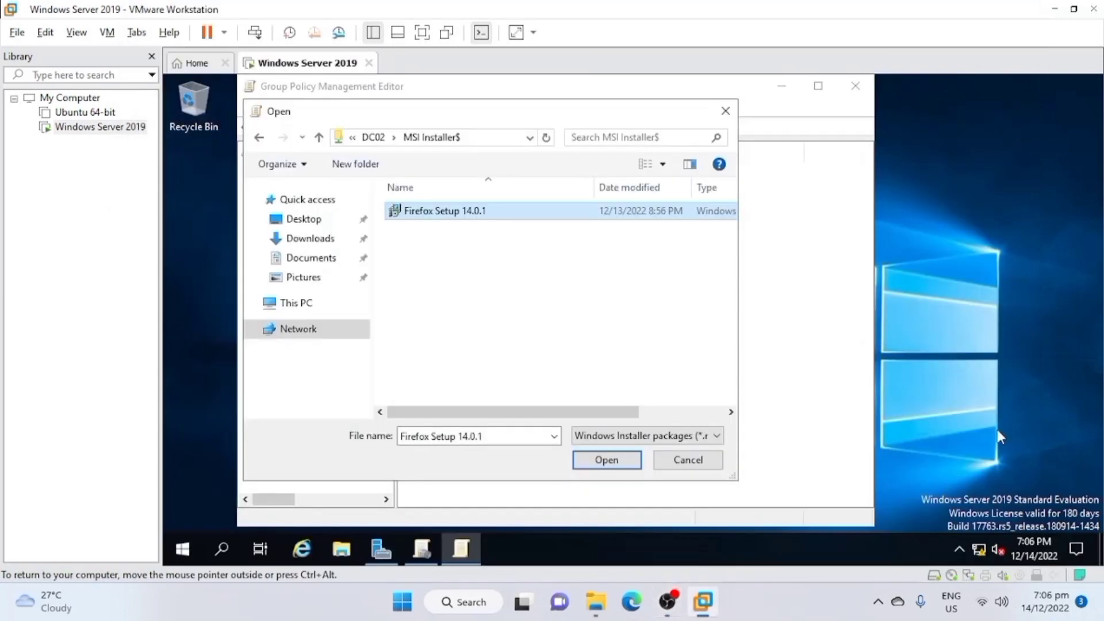
Add the Firefox Setup 14.0.1 installer as the package, using the Advanced deployment method.
{"action": "left_click", "coordinate": [605, 464]}
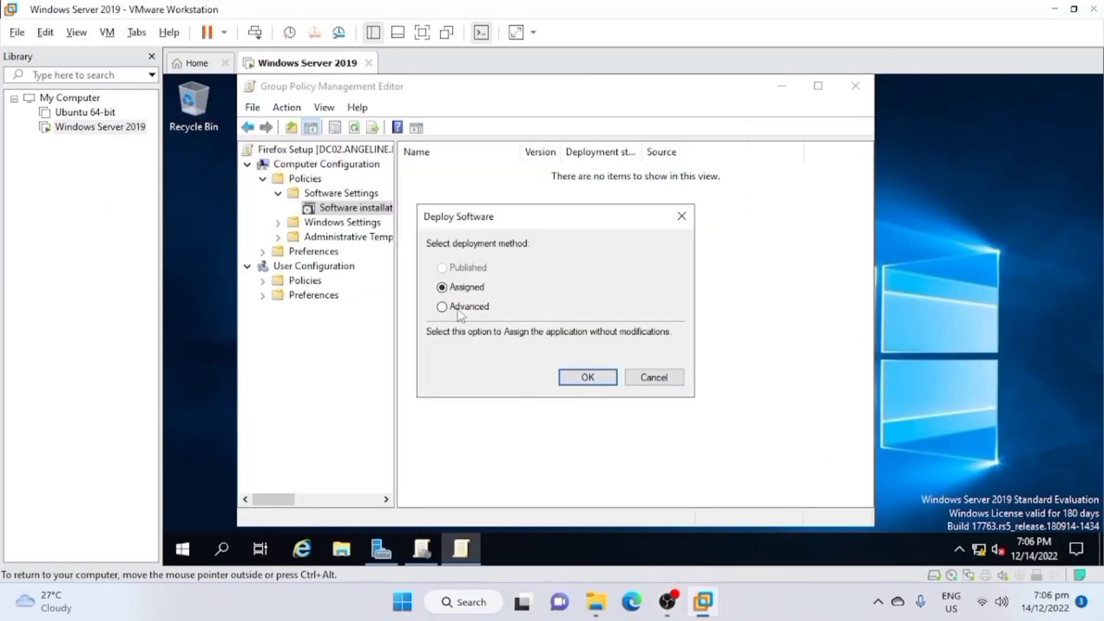
{"action": "left_click", "coordinate": [458, 311]}
{"action": "left_click", "coordinate": [579, 378]}
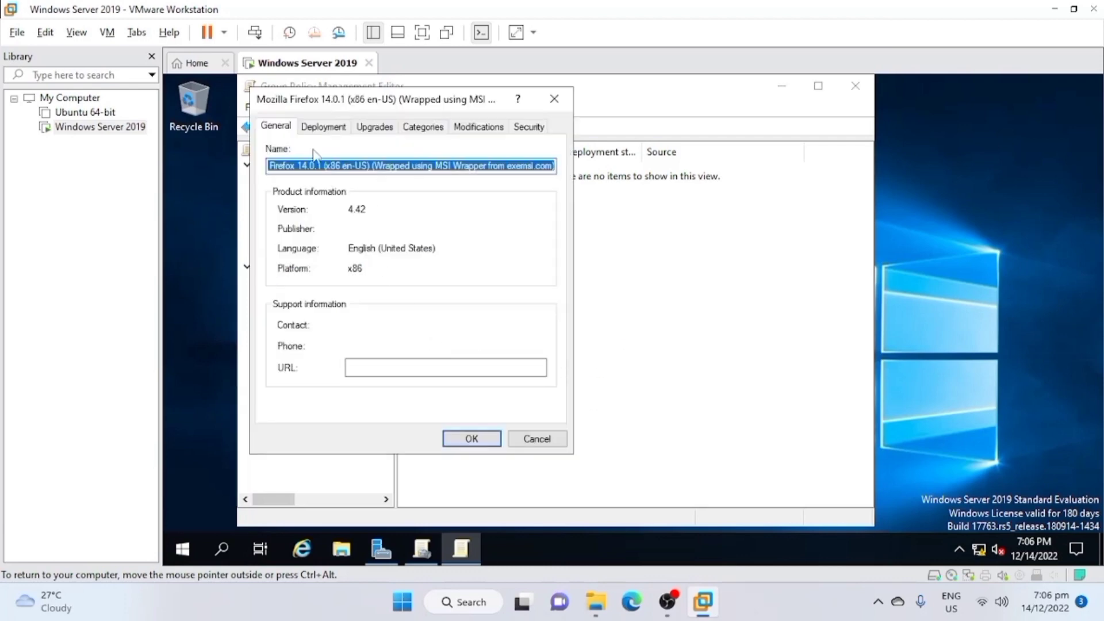
Set the Firefox package to uninstall when it falls out of the scope of management, save it and close the policy editor.
{"action": "left_click", "coordinate": [323, 128]}
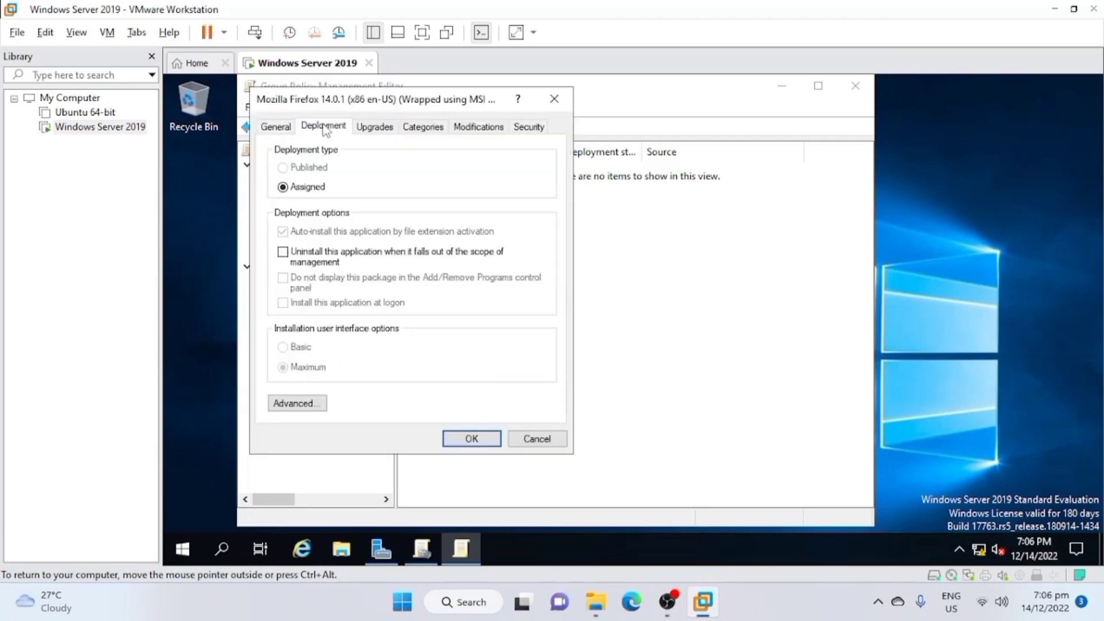
{"action": "left_click", "coordinate": [282, 252]}
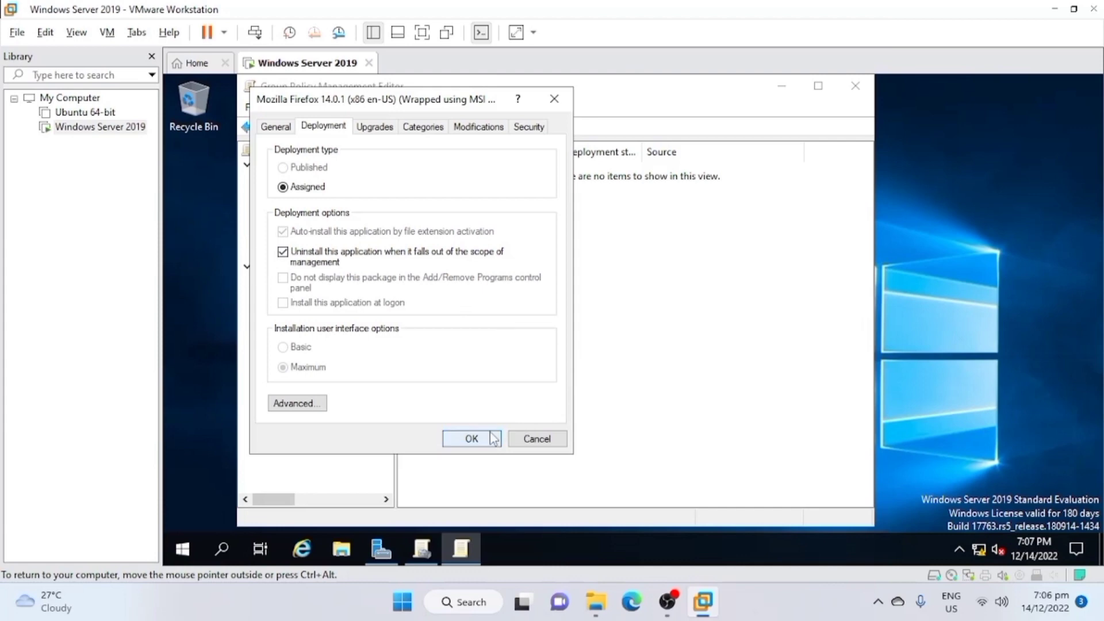
{"action": "left_click", "coordinate": [470, 438]}
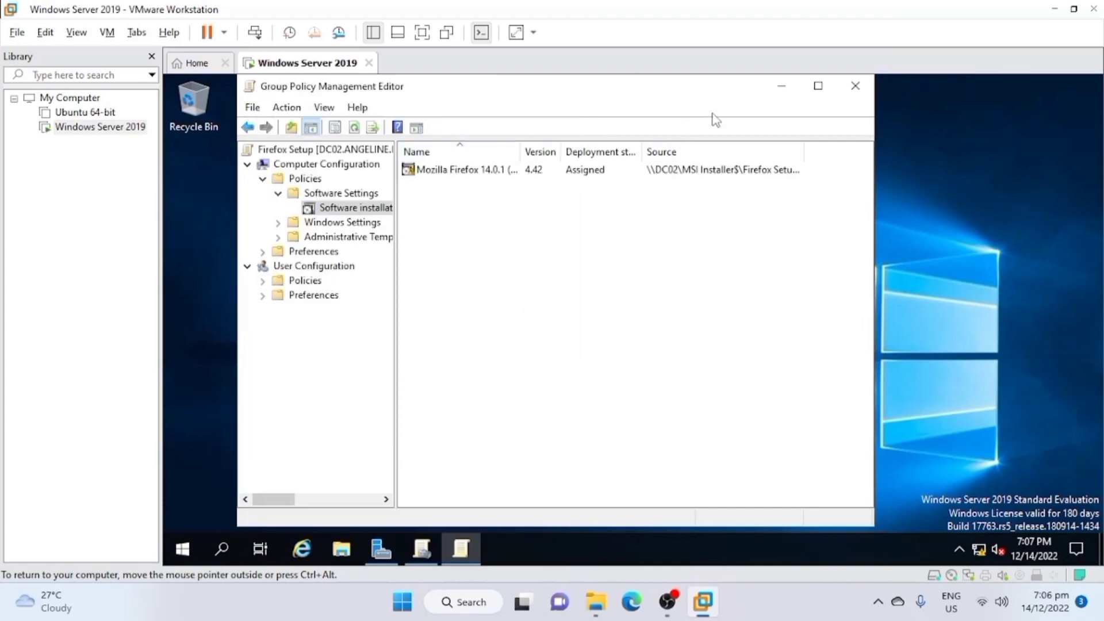
{"action": "left_click", "coordinate": [846, 92]}
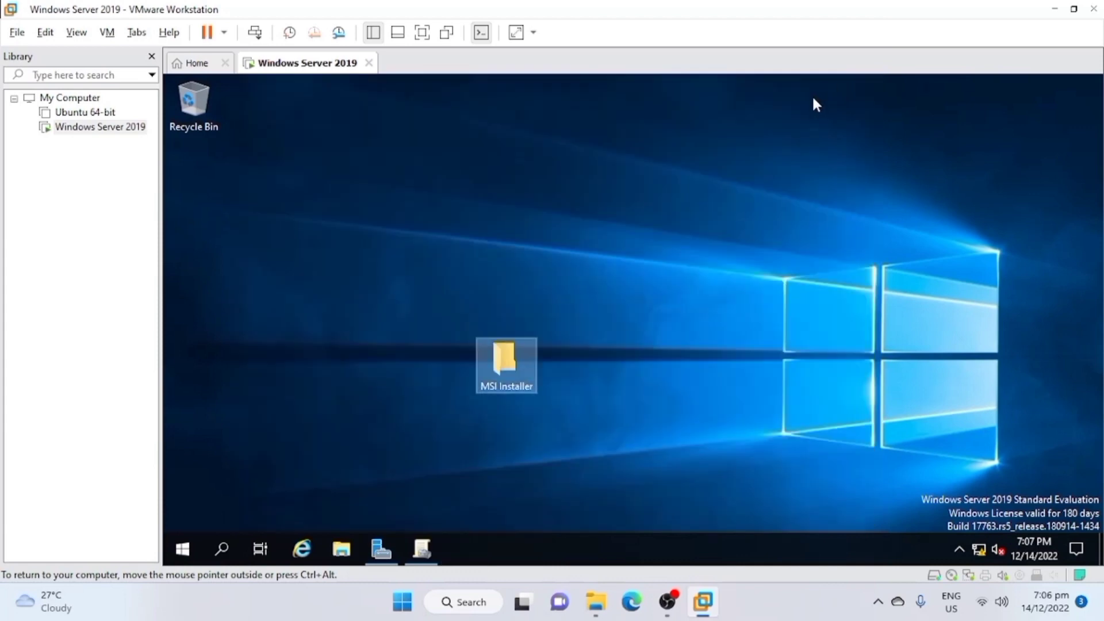
Link the existing Firefox Setup GPO to the domain in Group Policy Management and close the console.
{"action": "left_click", "coordinate": [429, 557]}
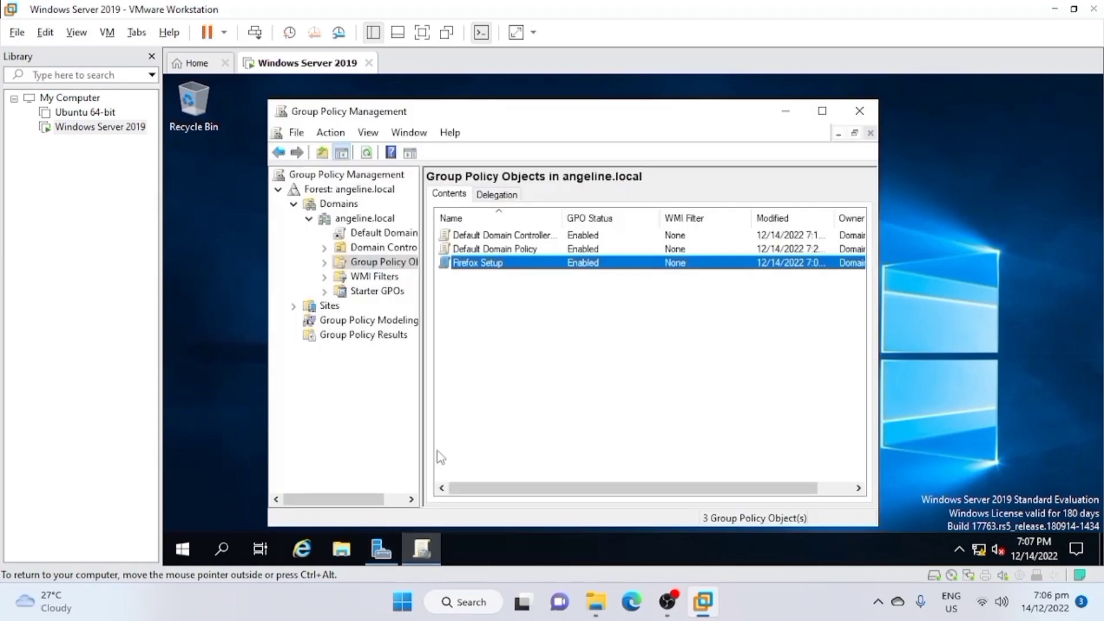
{"action": "left_click", "coordinate": [358, 219]}
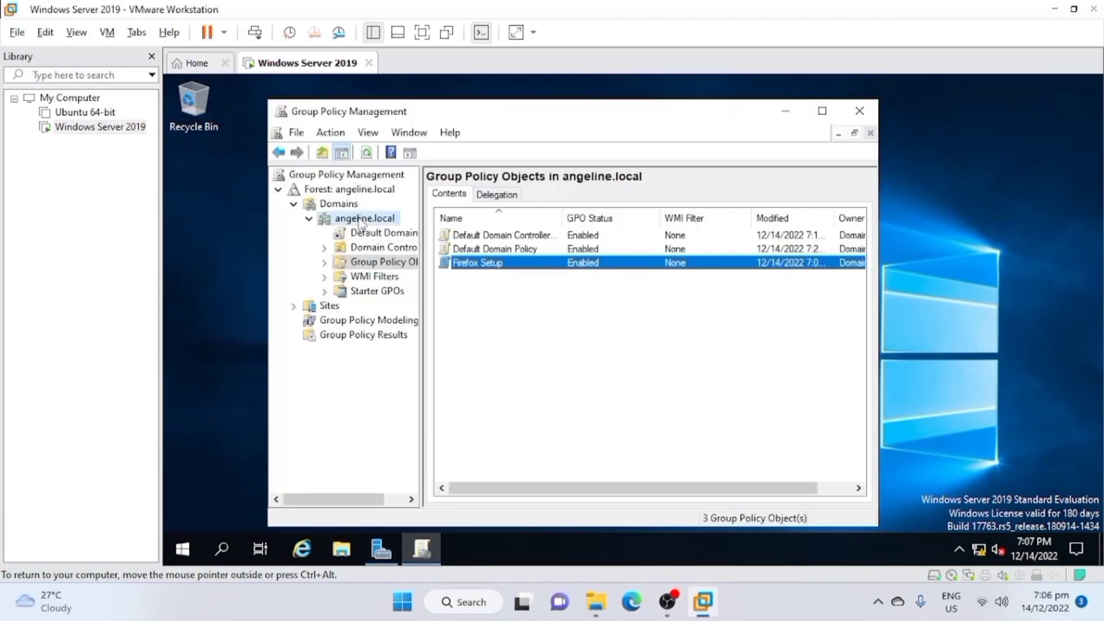
{"action": "right_click", "coordinate": [360, 220]}
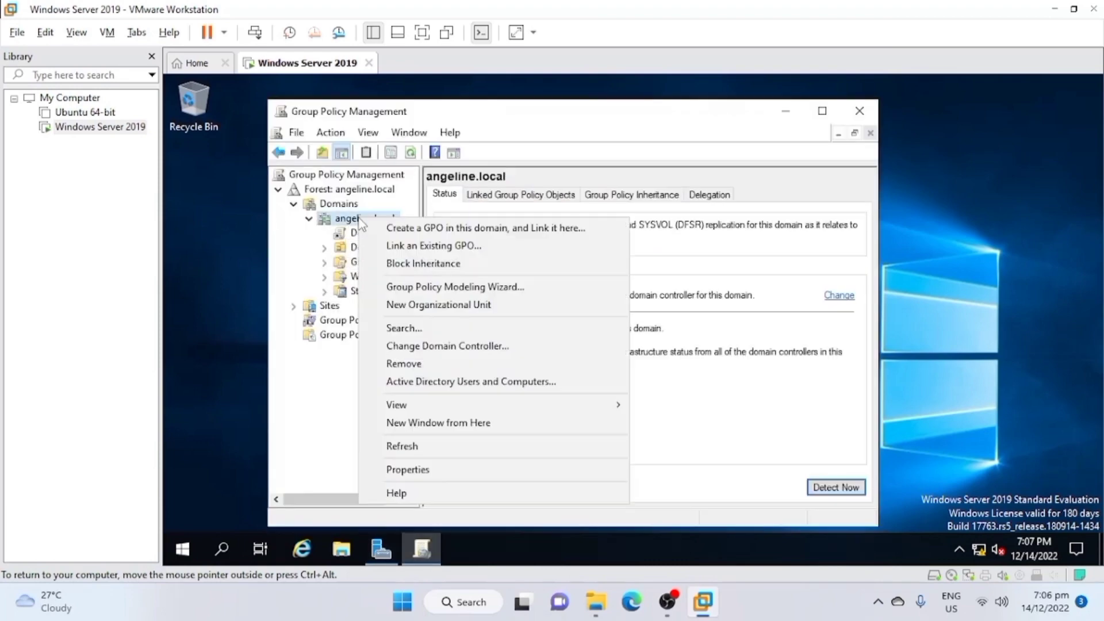
{"action": "left_click", "coordinate": [439, 246]}
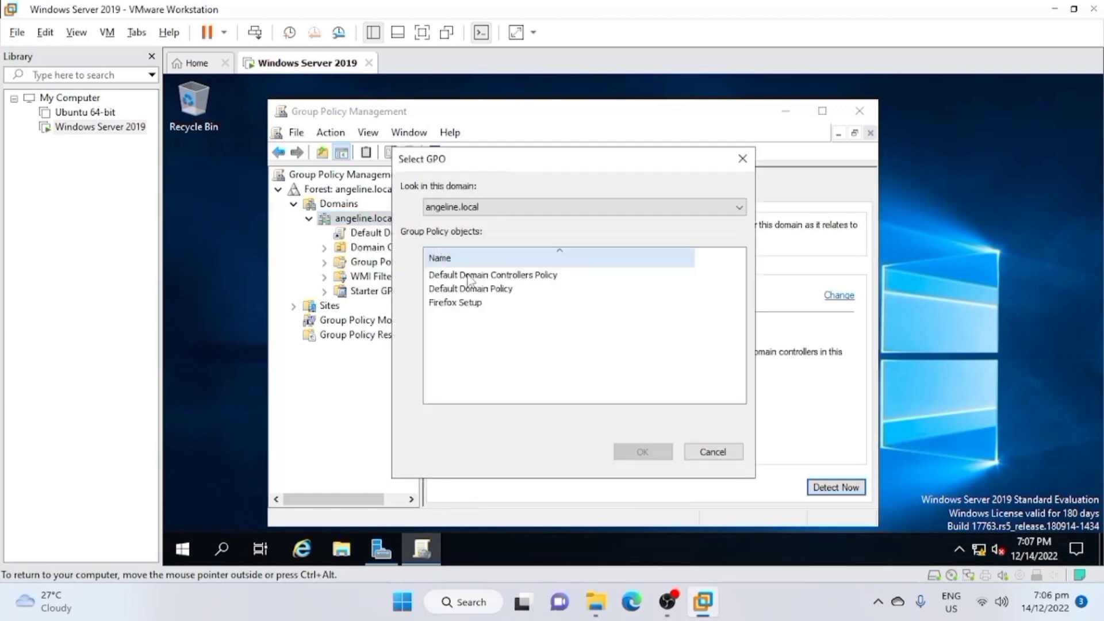
{"action": "left_click", "coordinate": [468, 305]}
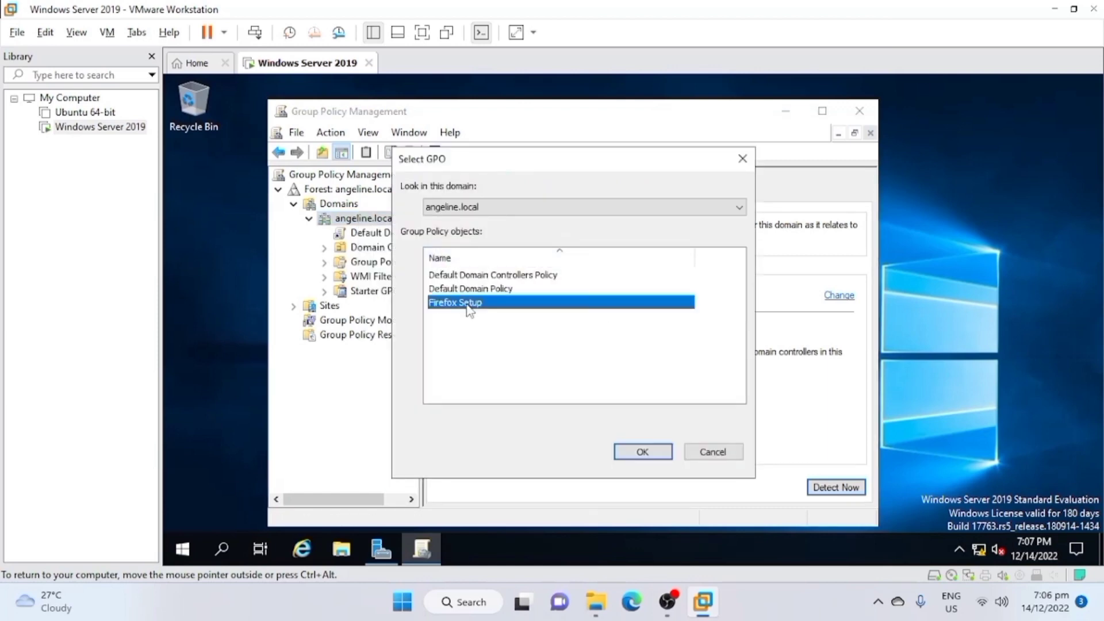
{"action": "left_click", "coordinate": [643, 455]}
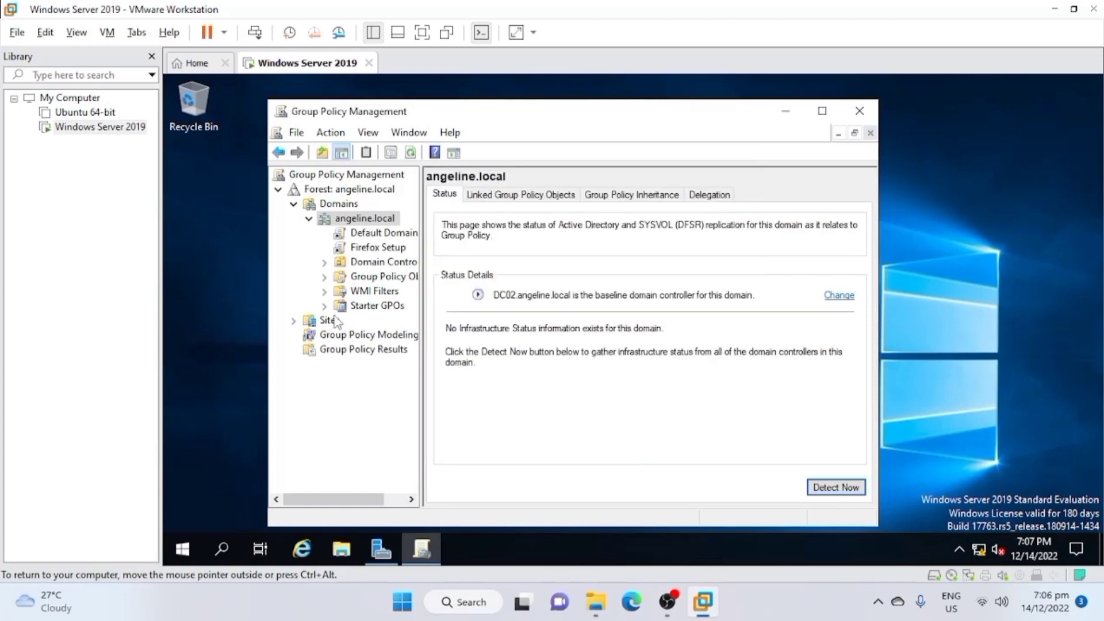
{"action": "left_click", "coordinate": [859, 111]}
Restart the virtual server with Other (Unplanned) as the reason.
{"action": "left_click", "coordinate": [182, 551]}
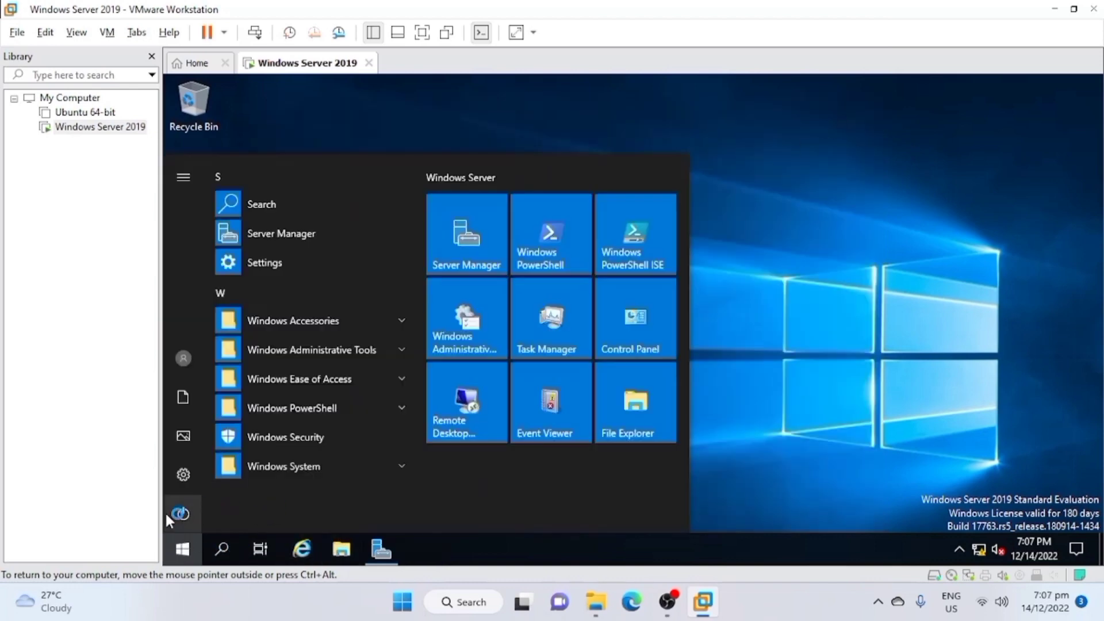
{"action": "left_click", "coordinate": [167, 513]}
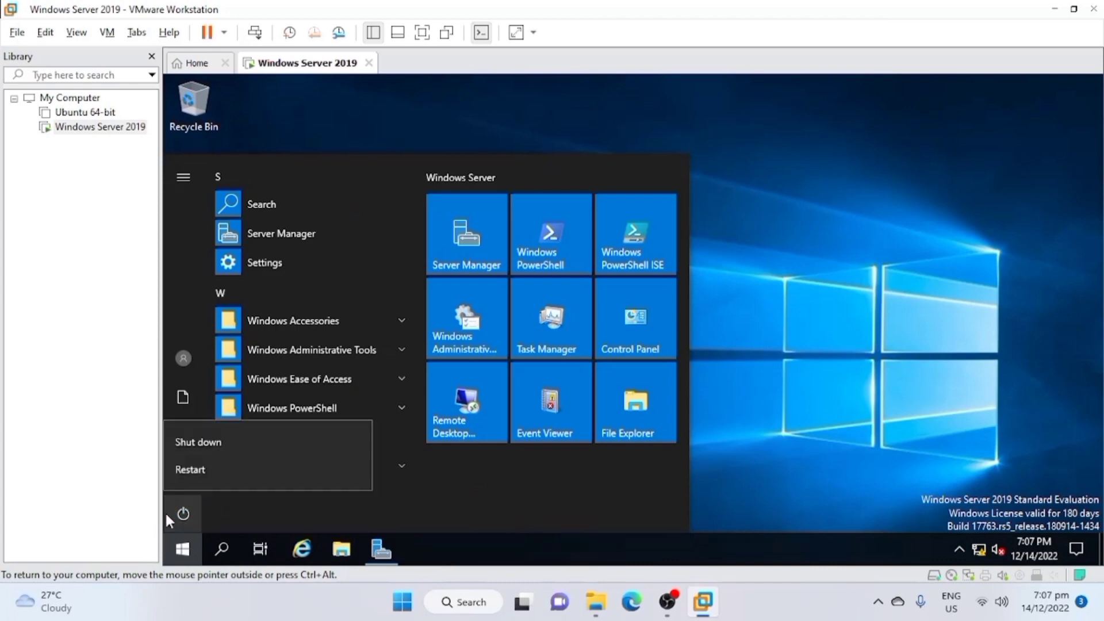
{"action": "left_click", "coordinate": [230, 477]}
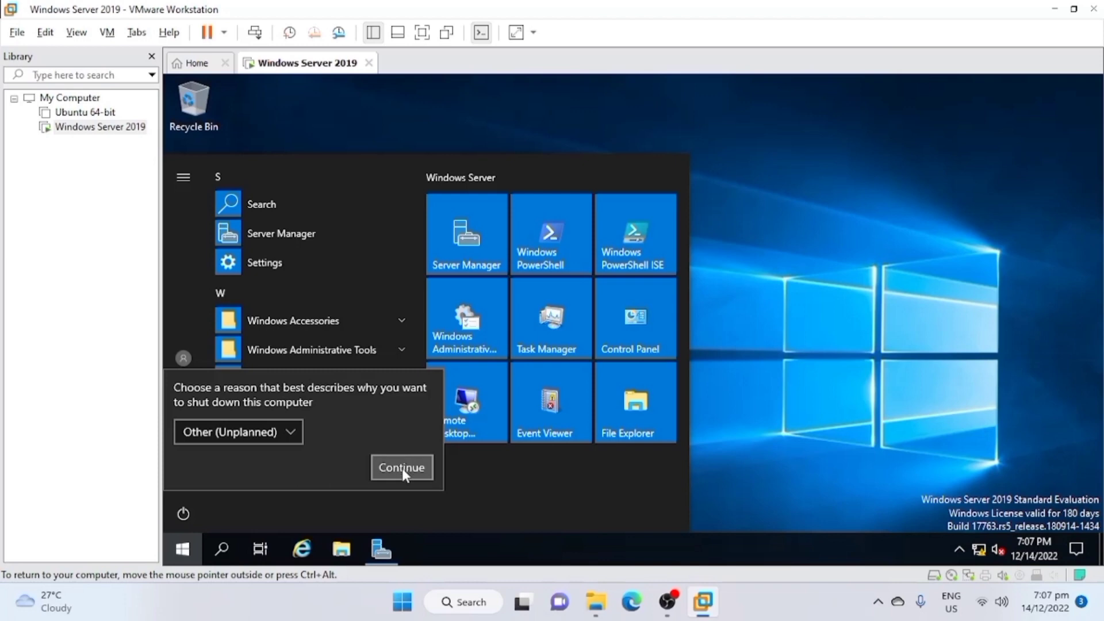
{"action": "left_click", "coordinate": [402, 468]}
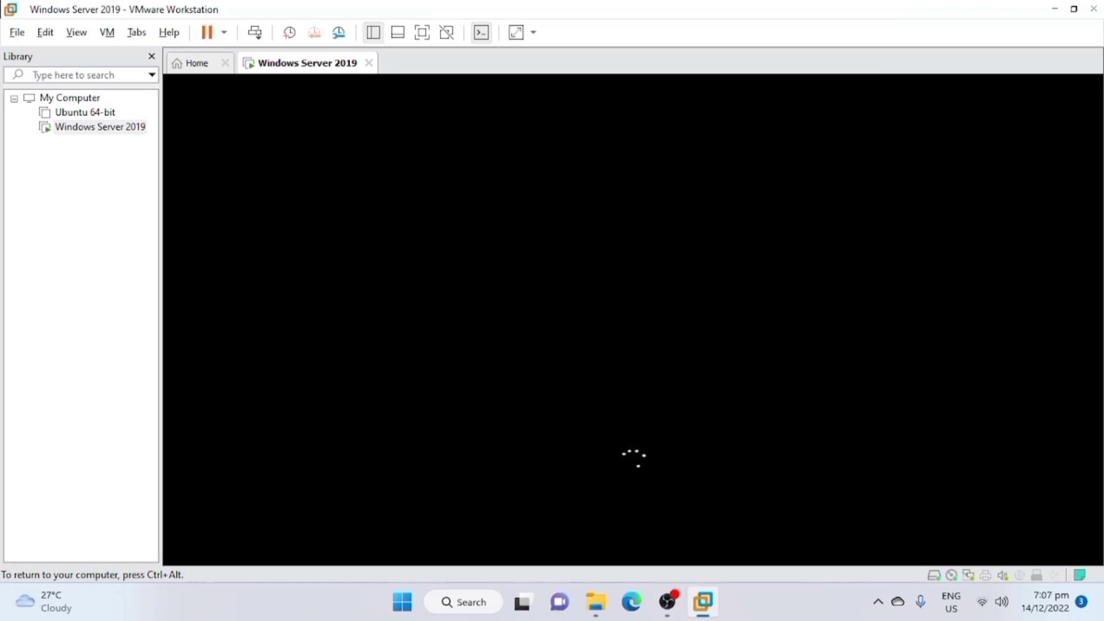
{"action": "key", "text": "ctrl+alt"}
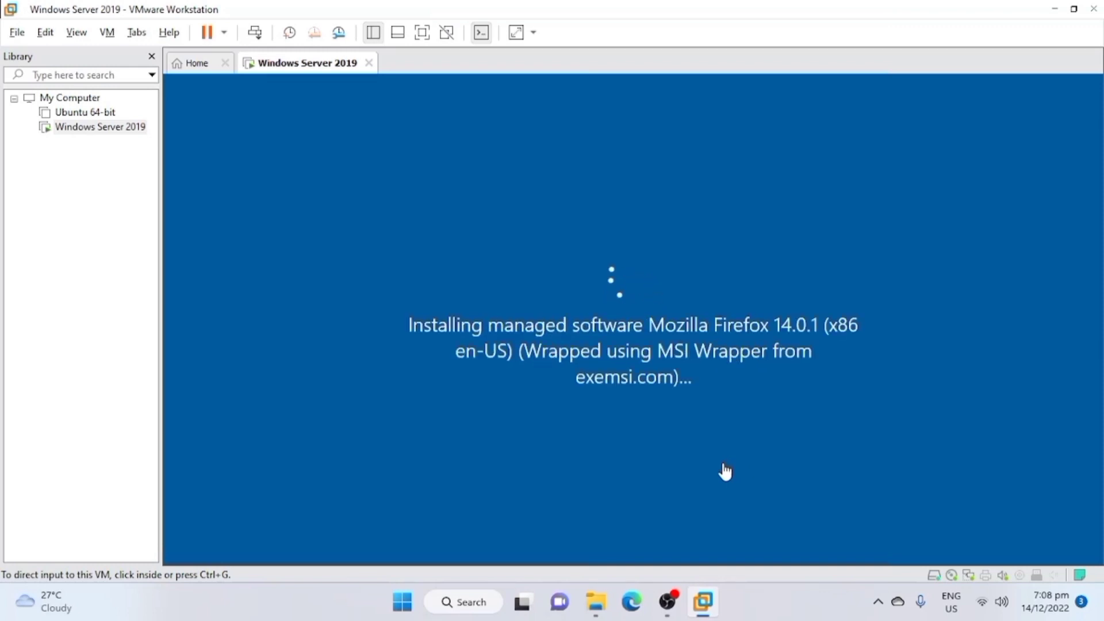
{"action": "left_click", "coordinate": [667, 602]}
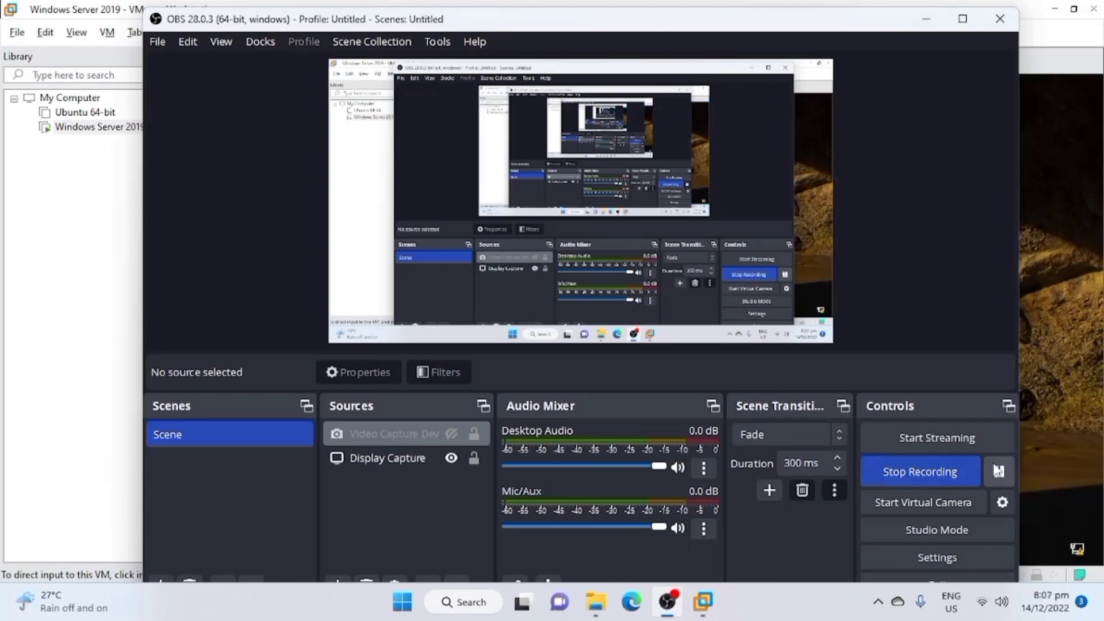
{"action": "left_click", "coordinate": [1079, 311]}
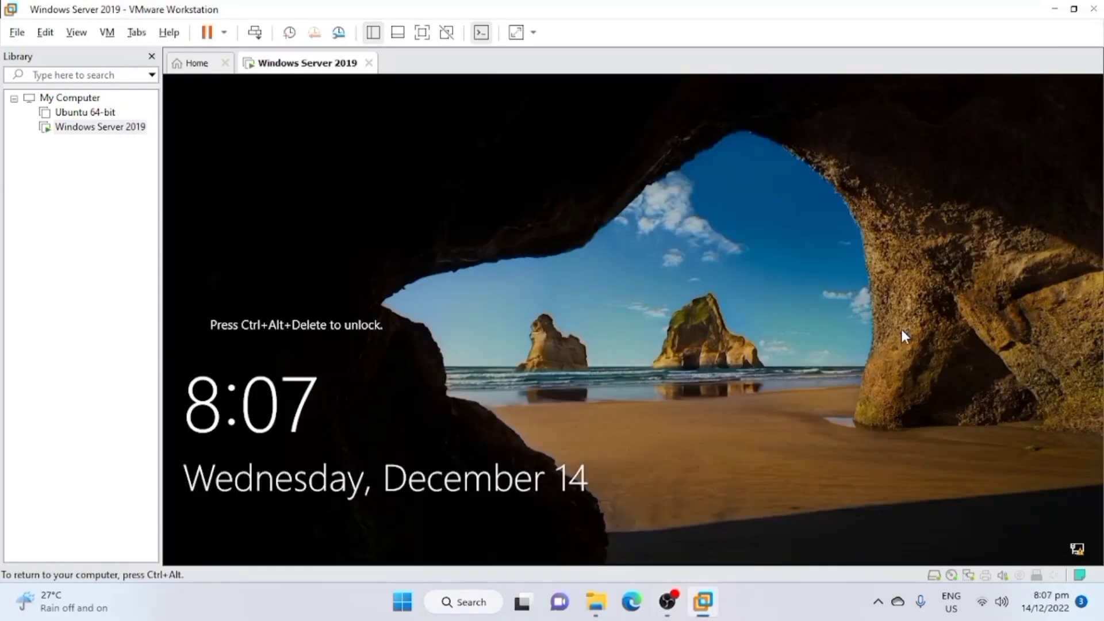
Unlock the restarted server and sign in to the domain Administrator account with the account password.
{"action": "key", "text": "ctrl+alt"}
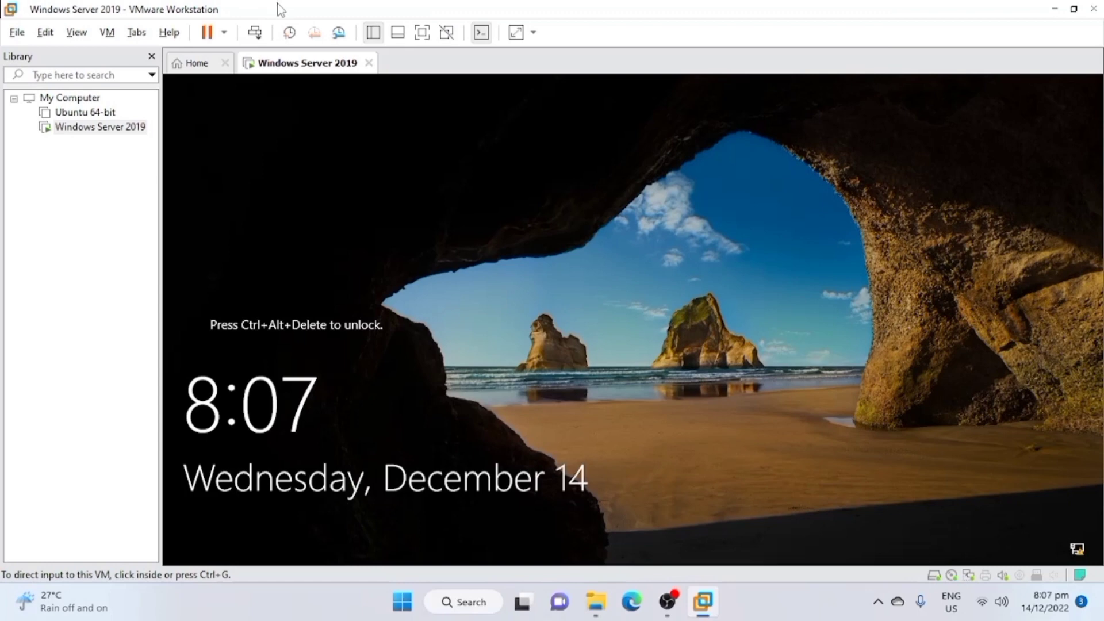
{"action": "left_click", "coordinate": [878, 297]}
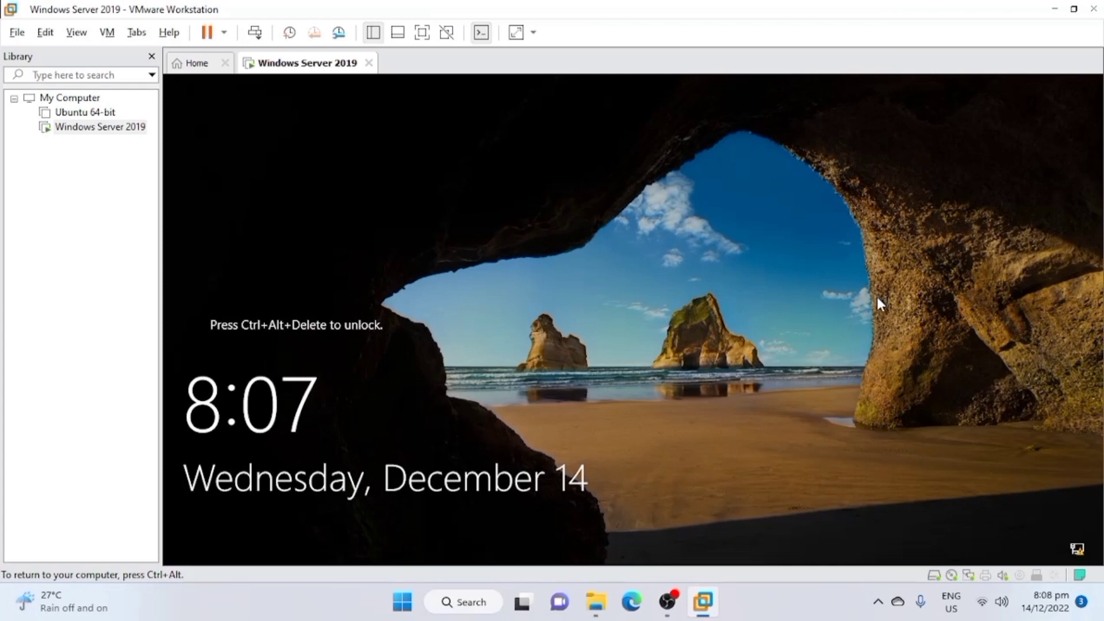
{"action": "key", "text": "ctrl+alt+Insert"}
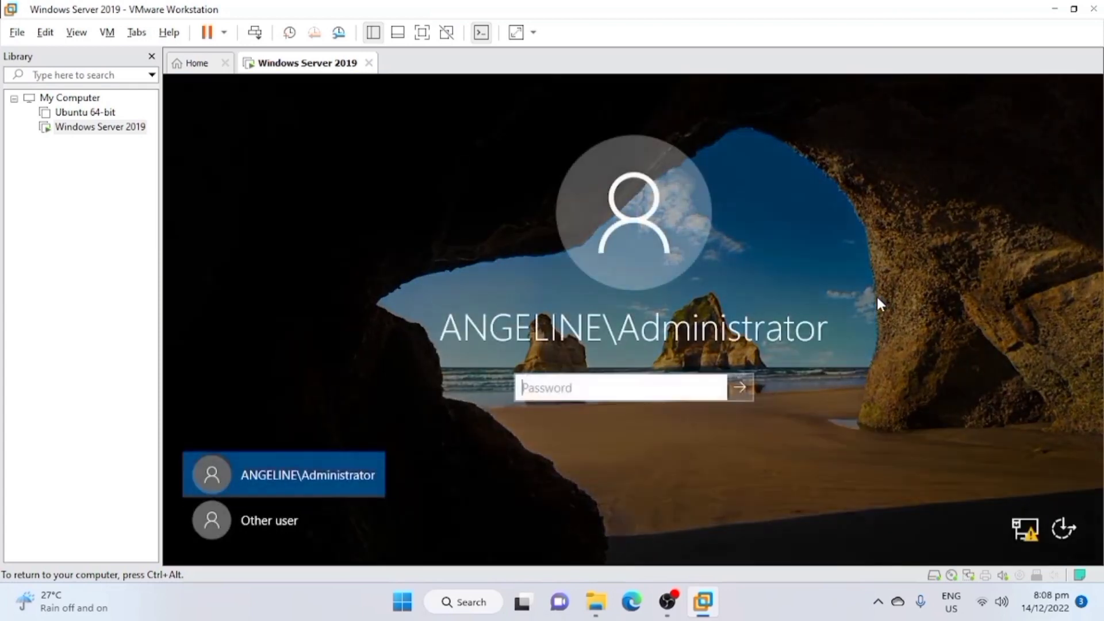
{"action": "key", "text": "Caps_Lock"}
{"action": "type", "text": "P"}
{"action": "key", "text": "Caps_Lock"}
{"action": "type", "text": "assword1"}
{"action": "key", "text": "Return"}
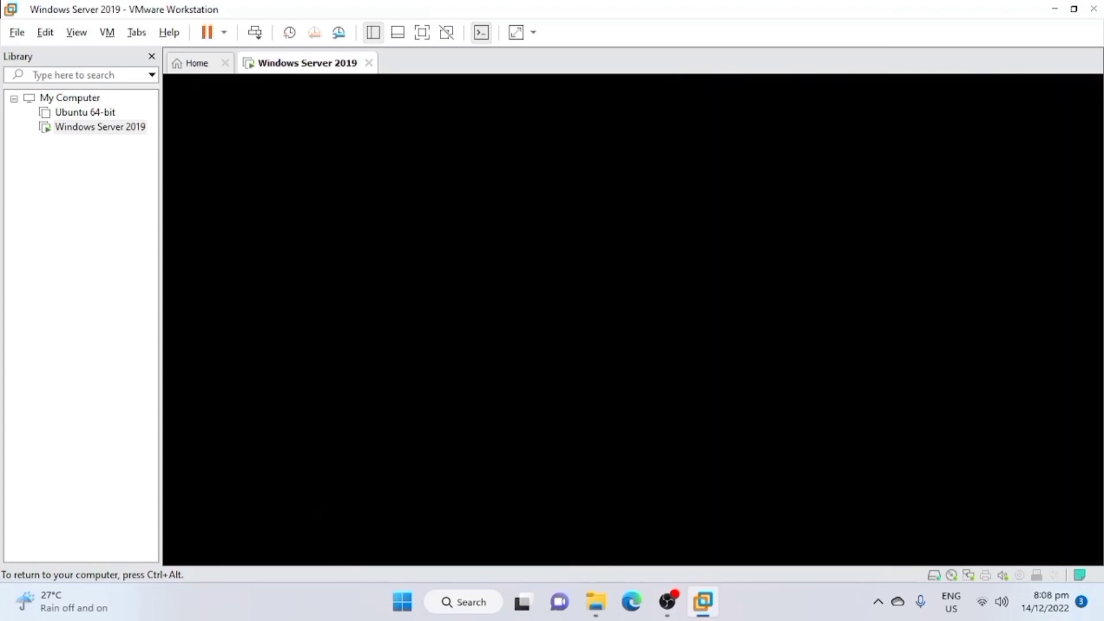
{"action": "key", "text": "ctrl+alt"}
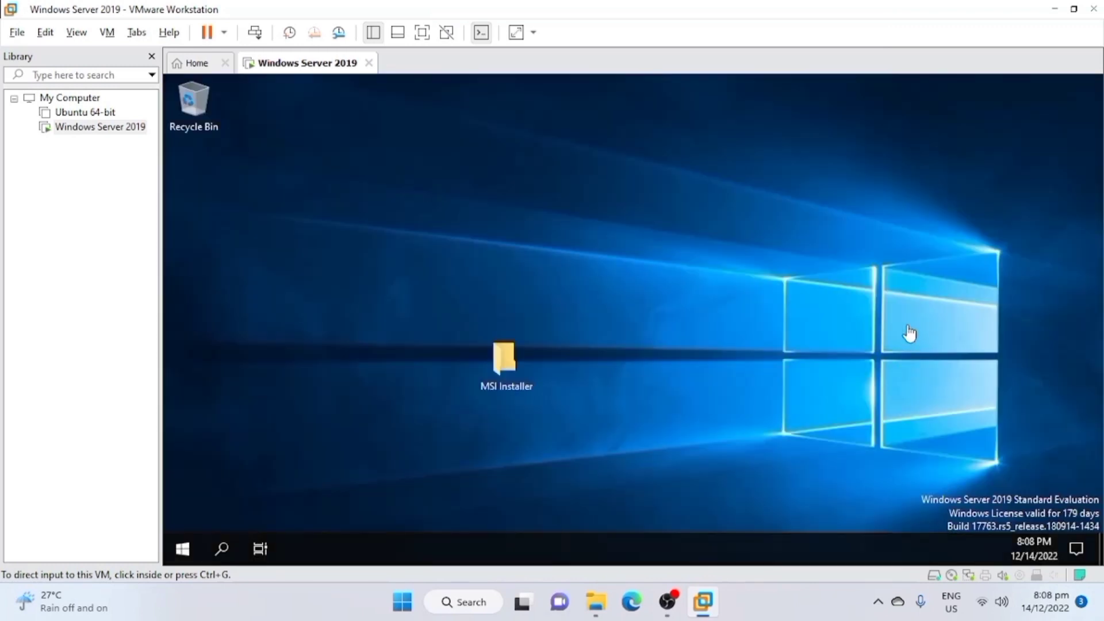
Search the server for cmd and open the Command Prompt.
{"action": "left_click", "coordinate": [909, 332]}
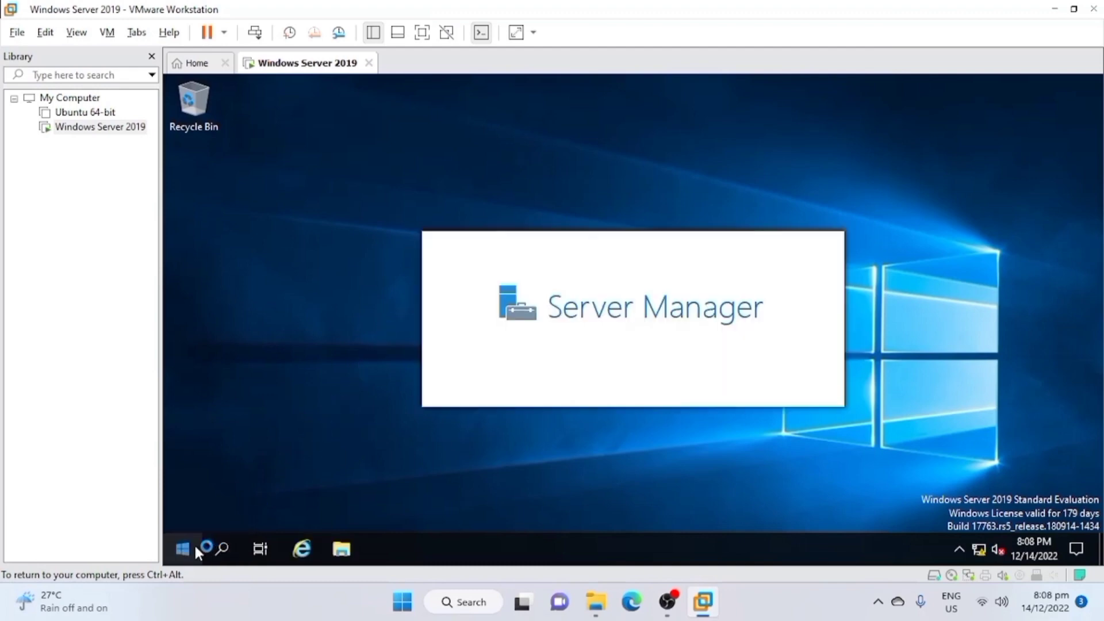
{"action": "left_click", "coordinate": [194, 543]}
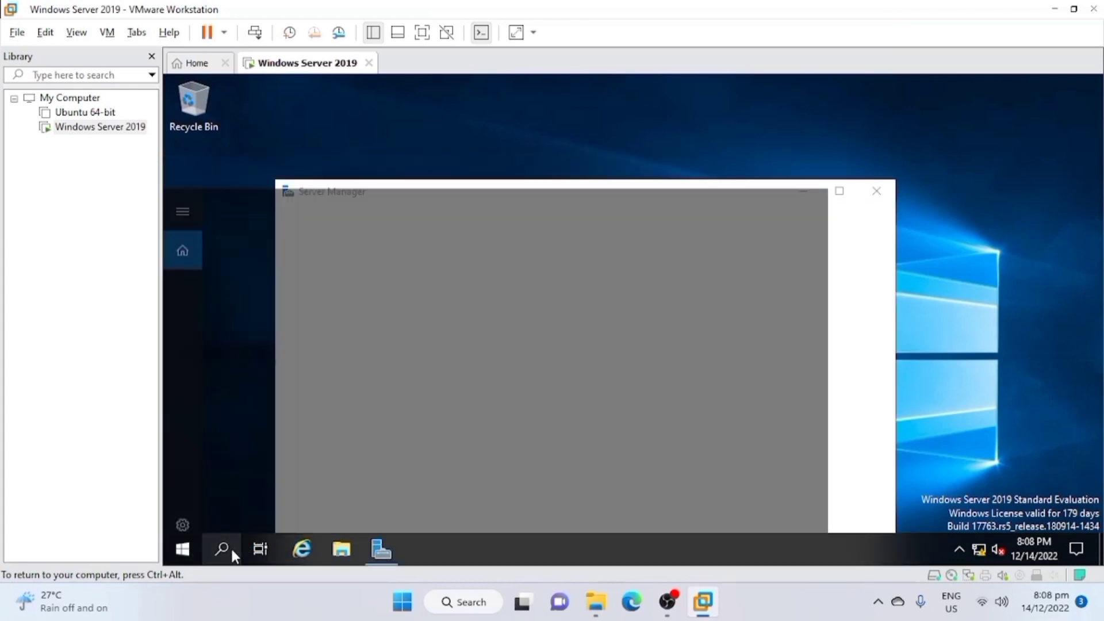
{"action": "left_click", "coordinate": [231, 548]}
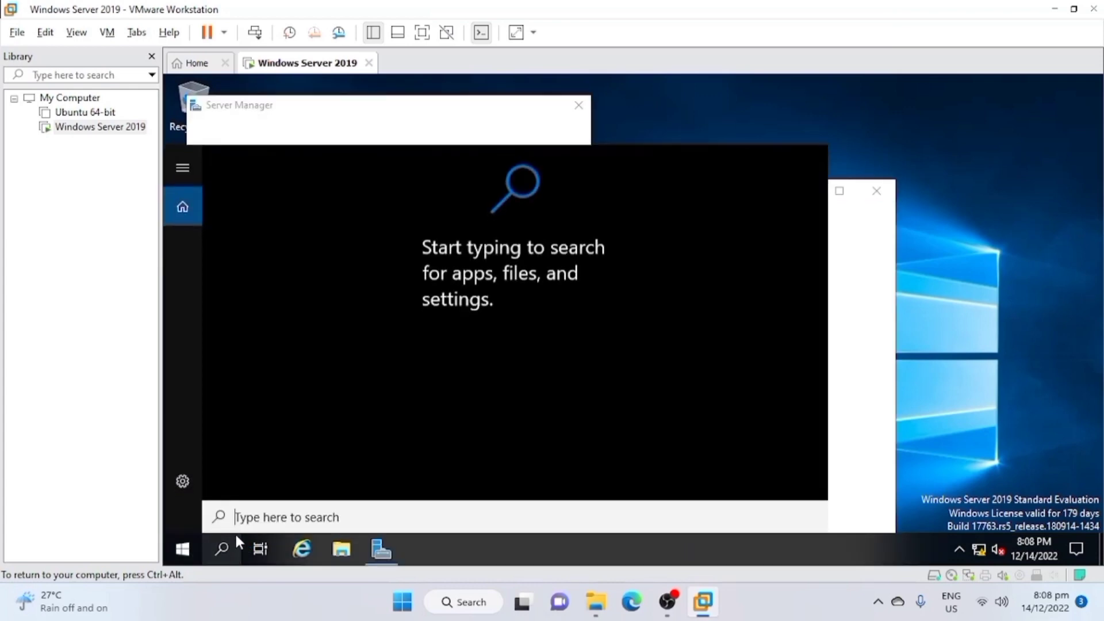
{"action": "type", "text": "cmd"}
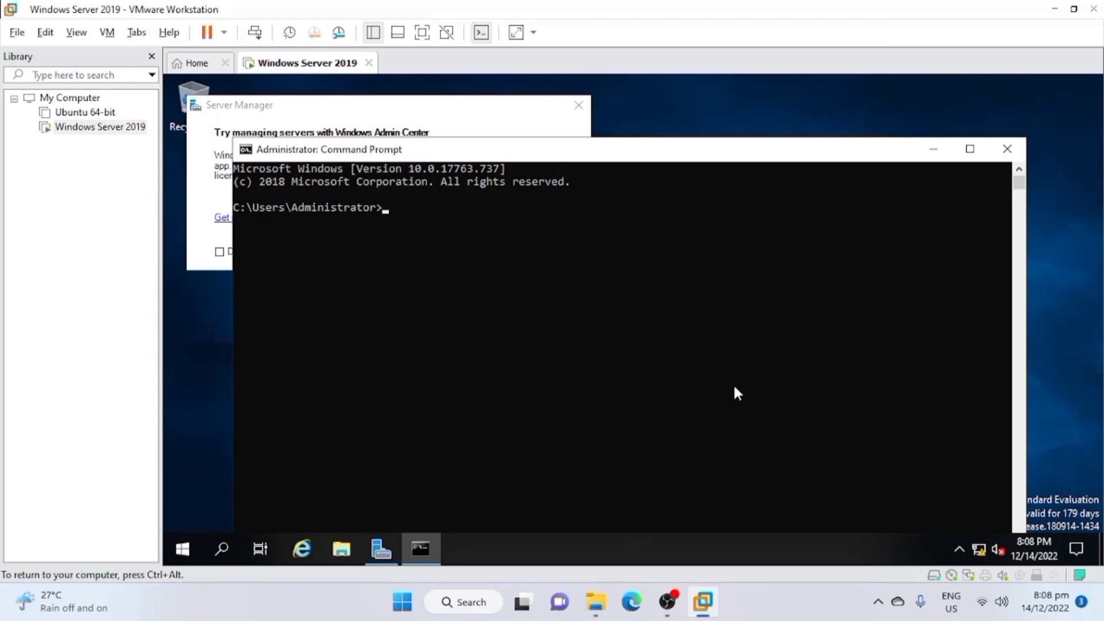
Enter the command gpupdate /force in the Command Prompt to force a Group Policy refresh.
{"action": "type", "text": "gpuda"}
{"action": "key", "text": "BackSpace"}
{"action": "key", "text": "BackSpace"}
{"action": "type", "text": "pdate"}
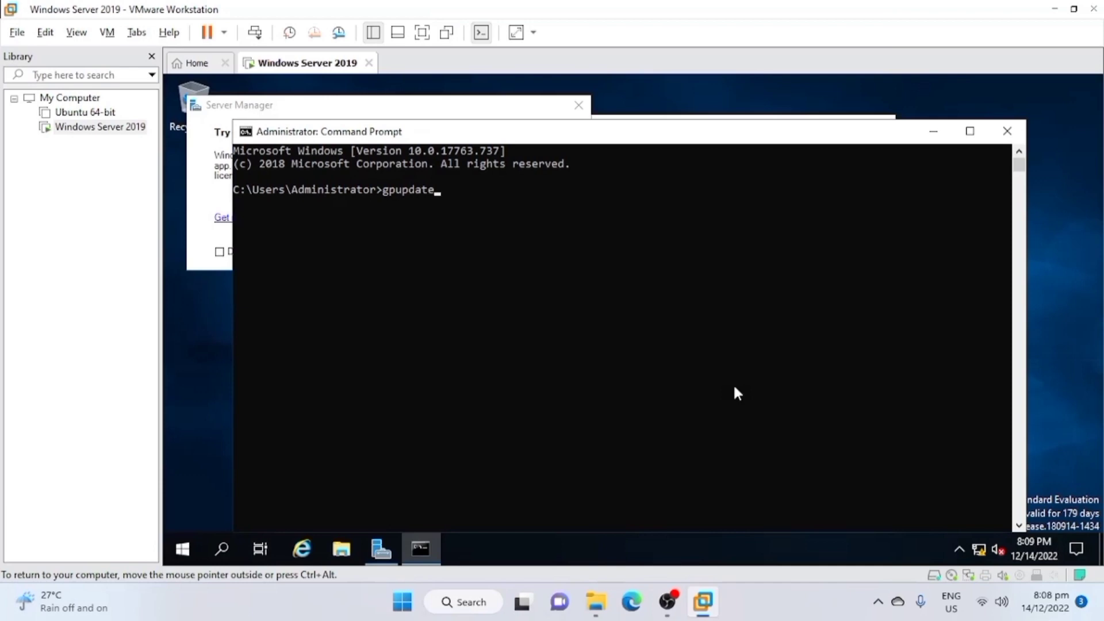
{"action": "type", "text": " /force"}
{"action": "mouse_move", "coordinate": [664, 603]}
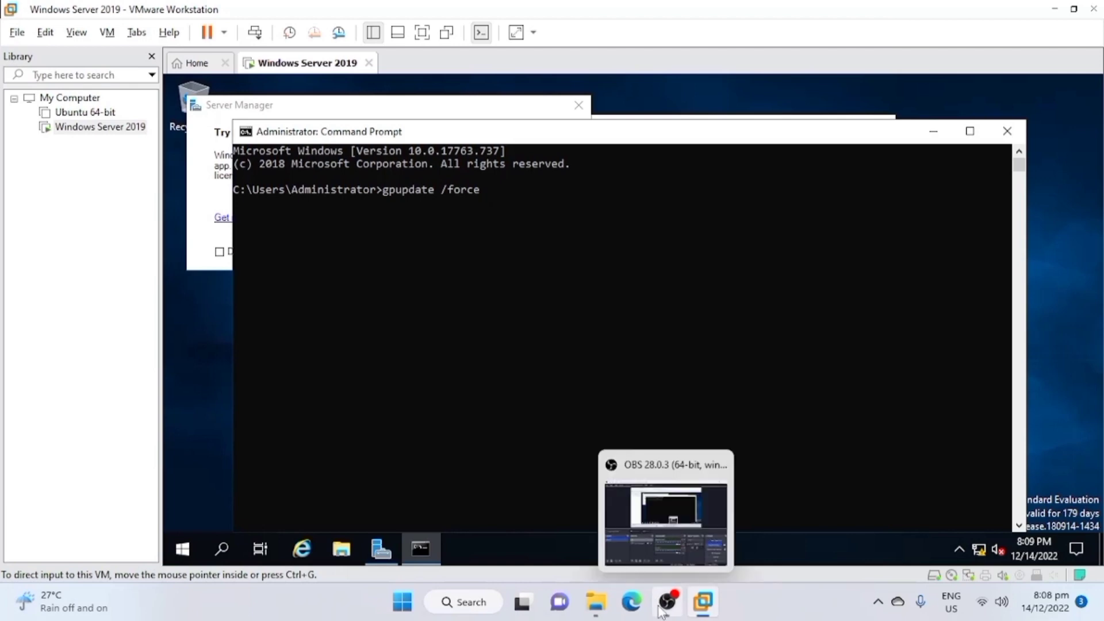
{"action": "left_click", "coordinate": [665, 566]}
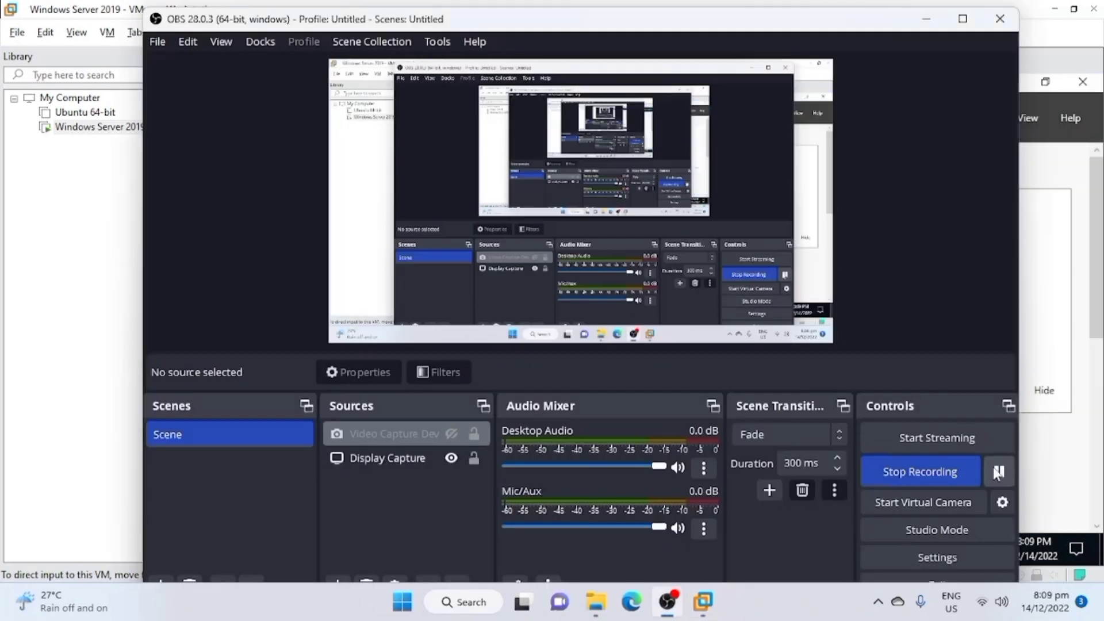
{"action": "left_click", "coordinate": [87, 503]}
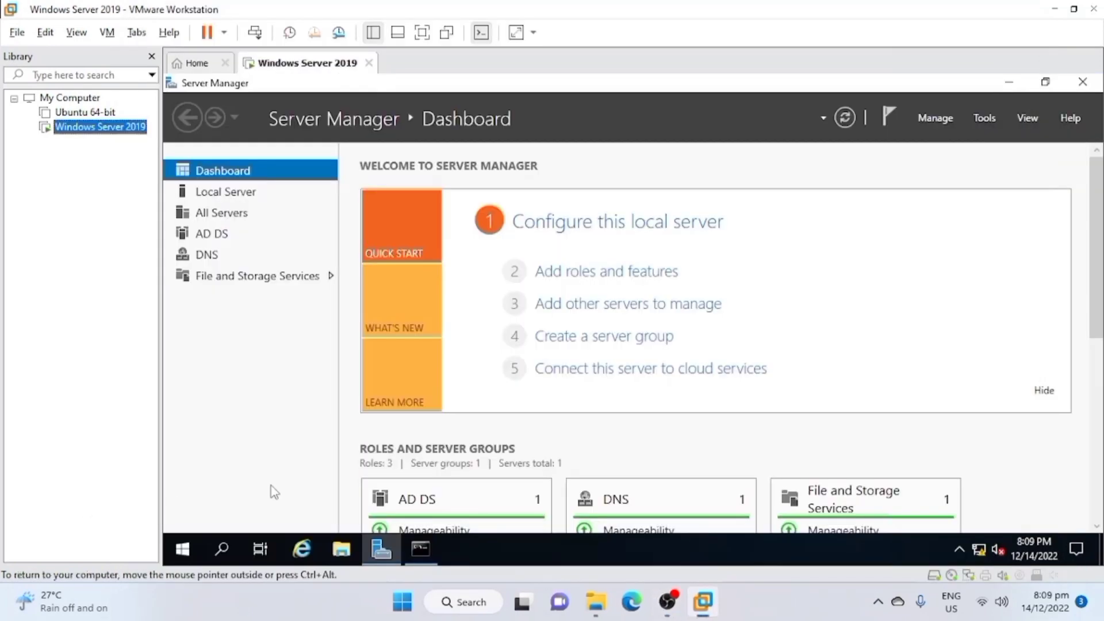
Restart the Windows Server 2019 virtual machine from within the guest, giving Other (Unplanned) as the reason.
{"action": "left_click", "coordinate": [190, 544]}
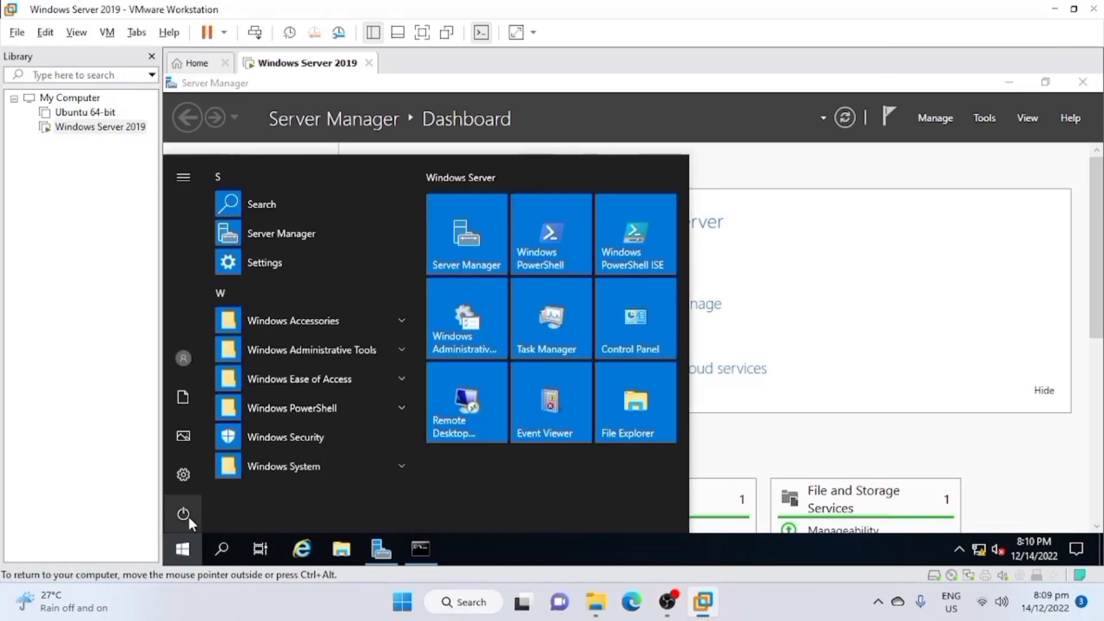
{"action": "left_click", "coordinate": [188, 516]}
{"action": "left_click", "coordinate": [245, 470]}
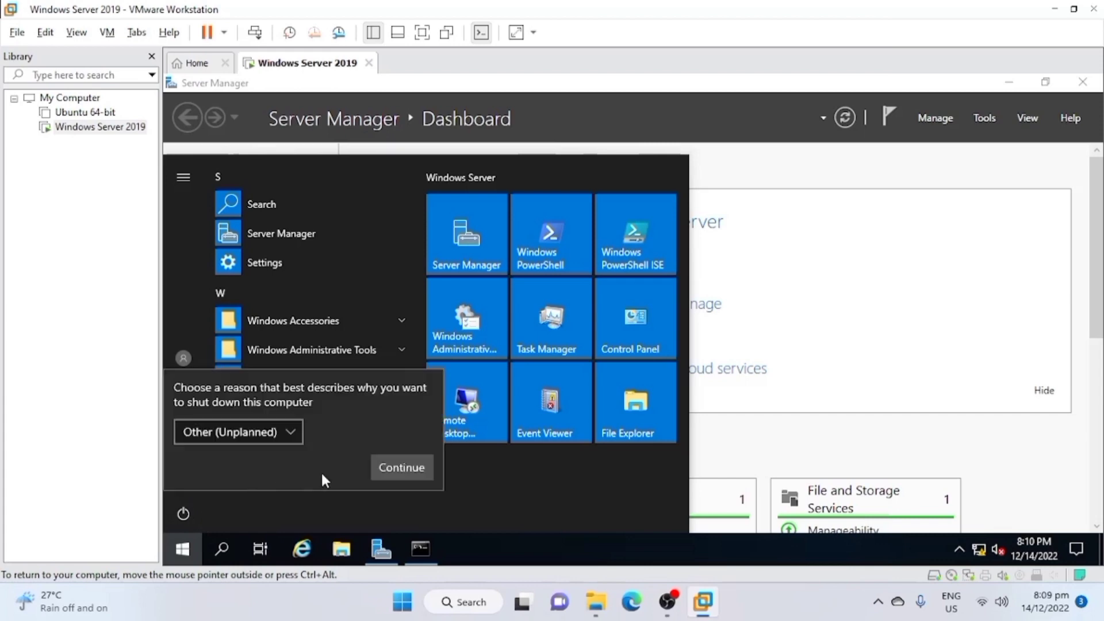
{"action": "left_click", "coordinate": [395, 467]}
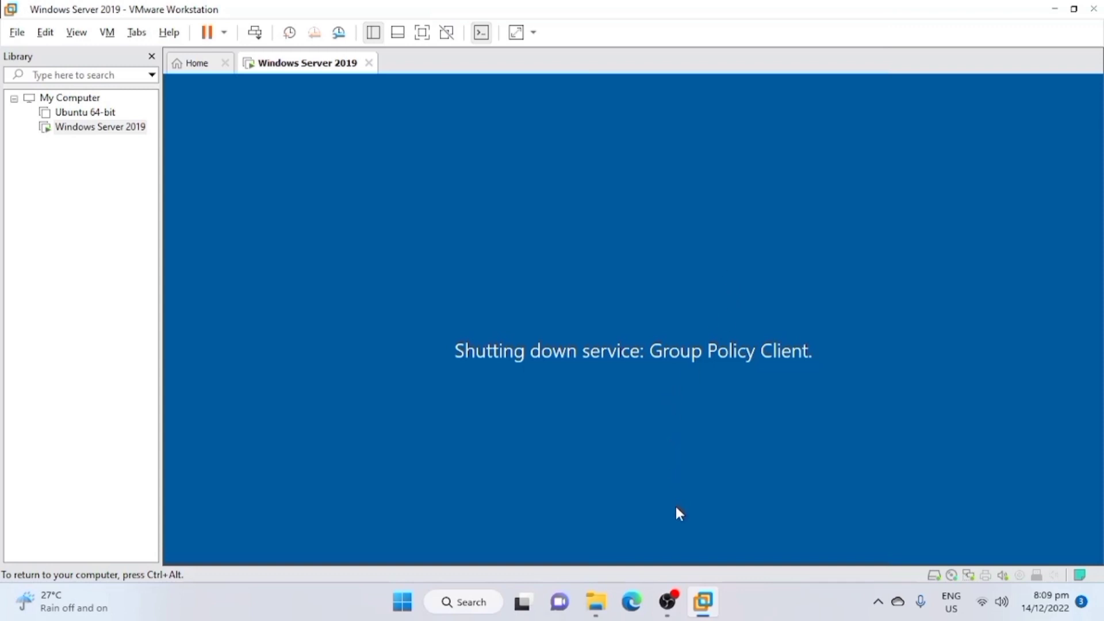
{"action": "key", "text": "ctrl+alt"}
{"action": "mouse_move", "coordinate": [667, 602]}
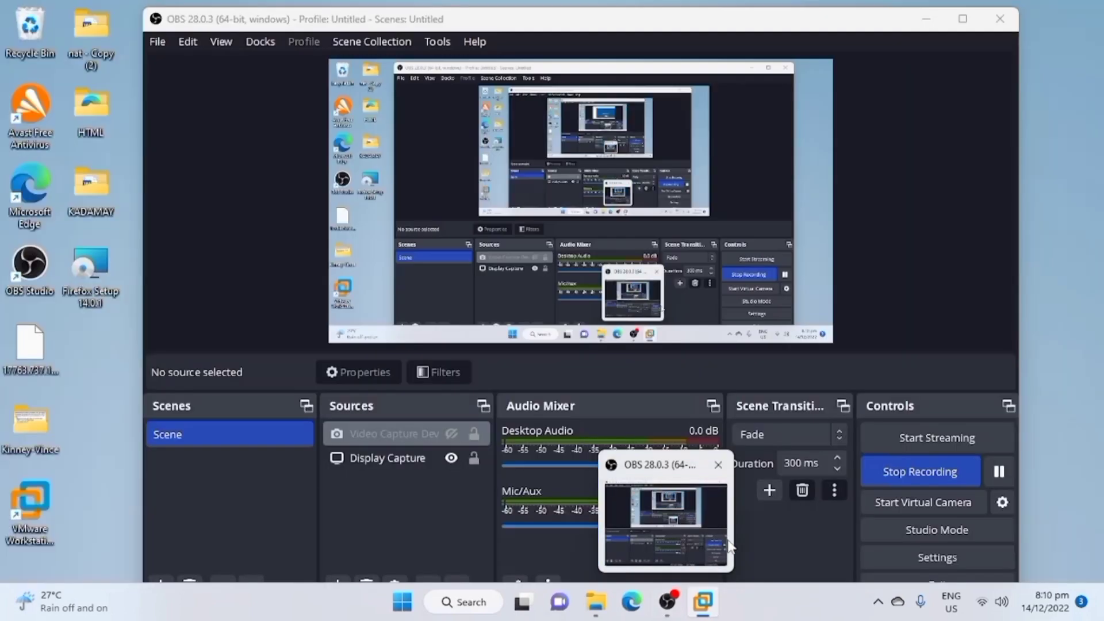
{"action": "left_click", "coordinate": [715, 533]}
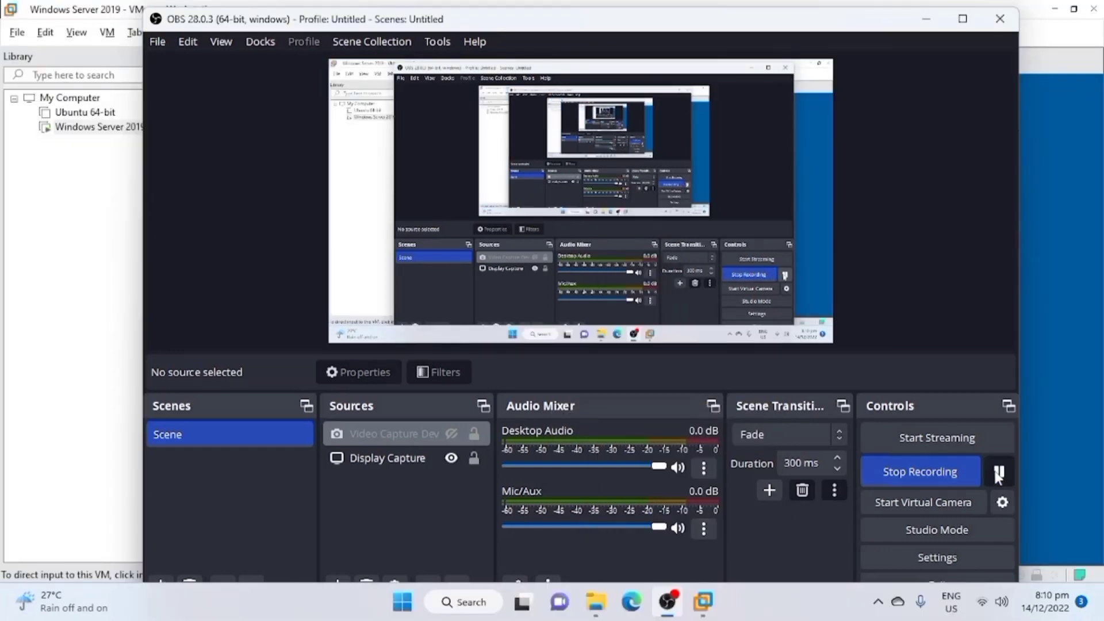
{"action": "left_click", "coordinate": [1060, 479]}
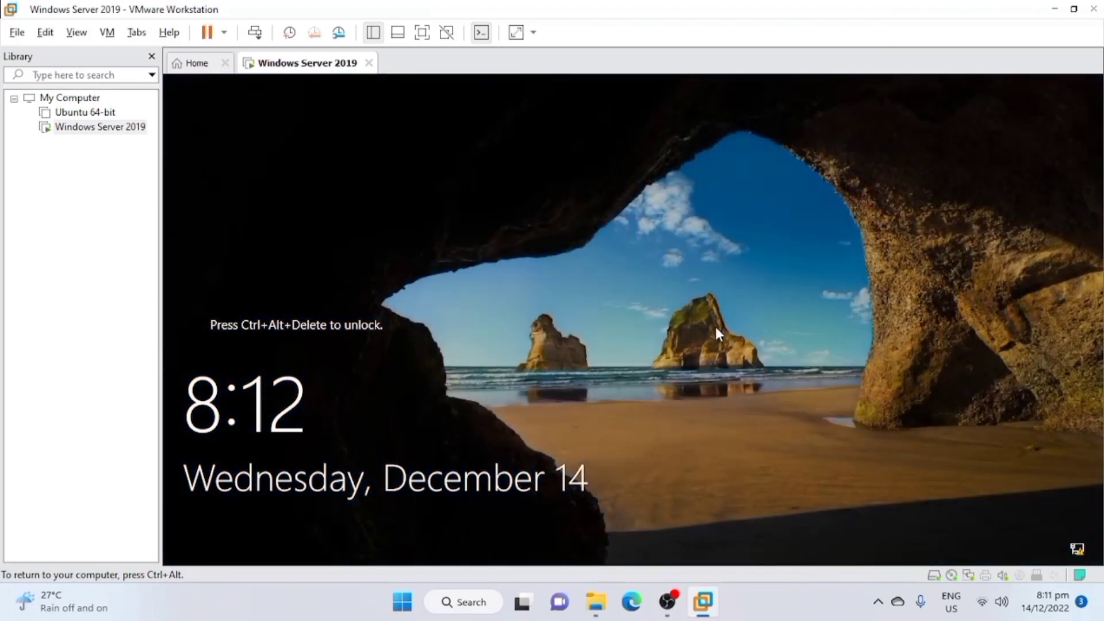
Unlock the restarted server and sign in to the domain Administrator account with the account password.
{"action": "key", "text": "ctrl+alt+Insert"}
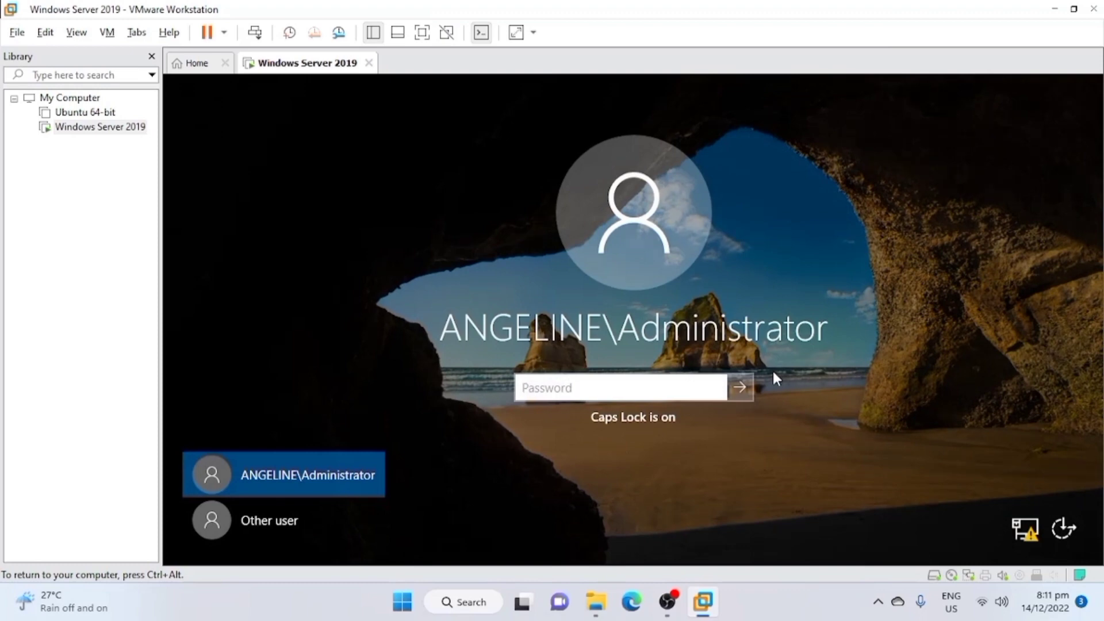
{"action": "type", "text": "•••"}
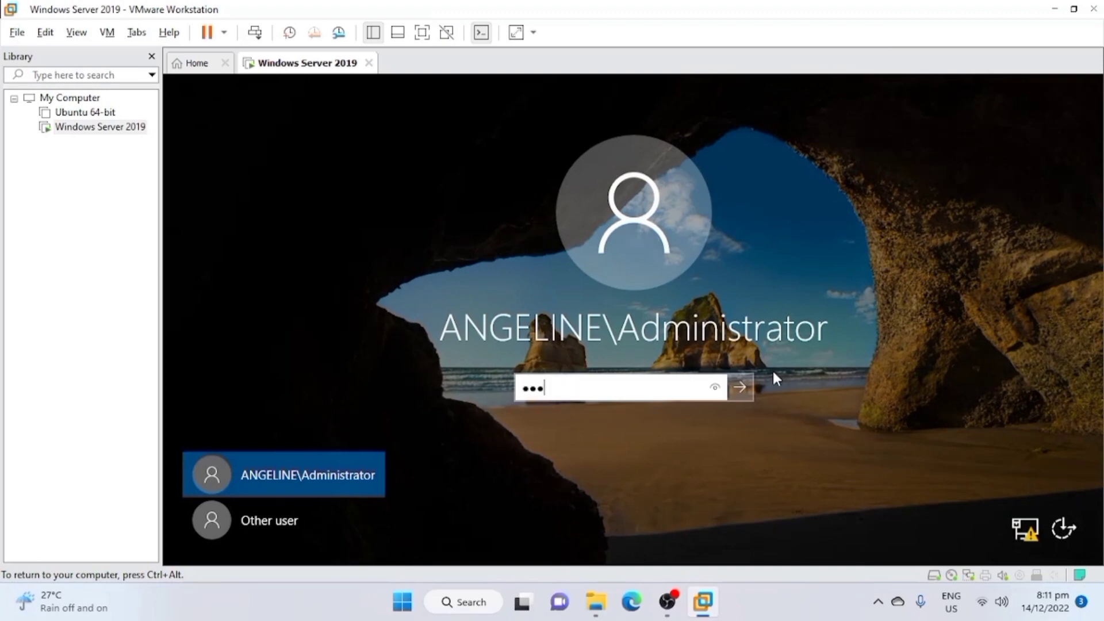
{"action": "type", "text": "•••••••"}
{"action": "left_click", "coordinate": [744, 396]}
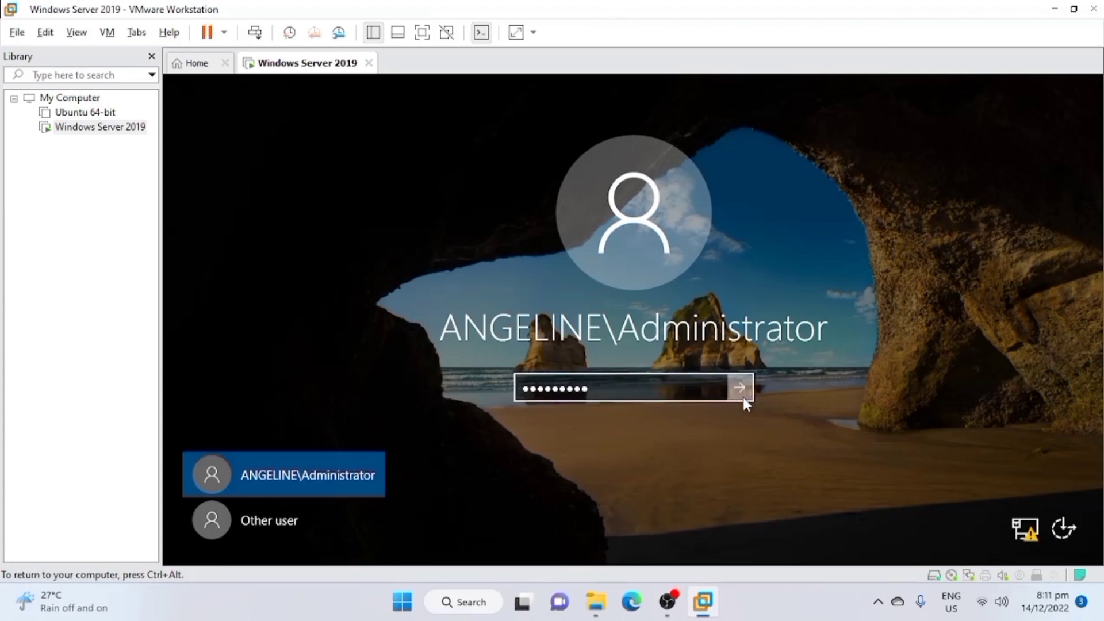
{"action": "key", "text": "ctrl+alt"}
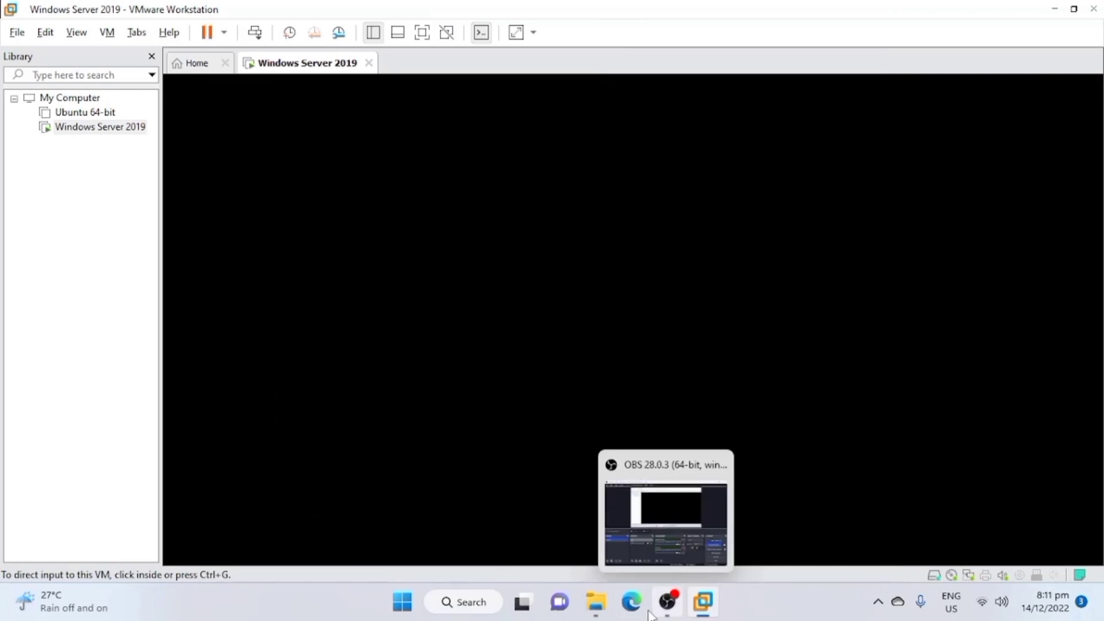
{"action": "left_click", "coordinate": [667, 602]}
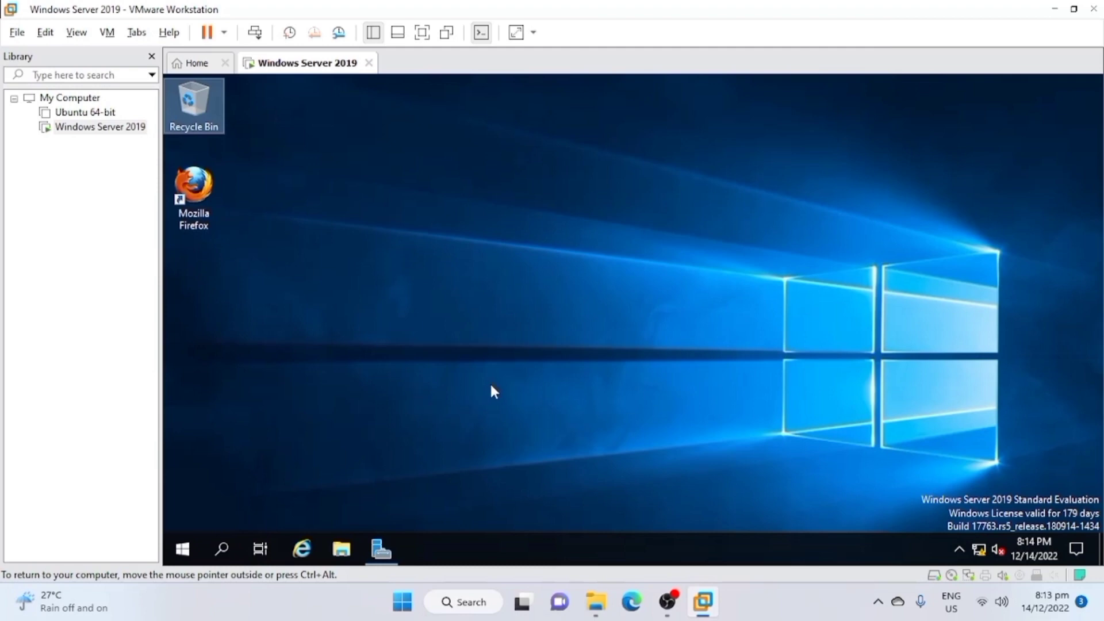
{"action": "mouse_move", "coordinate": [680, 602]}
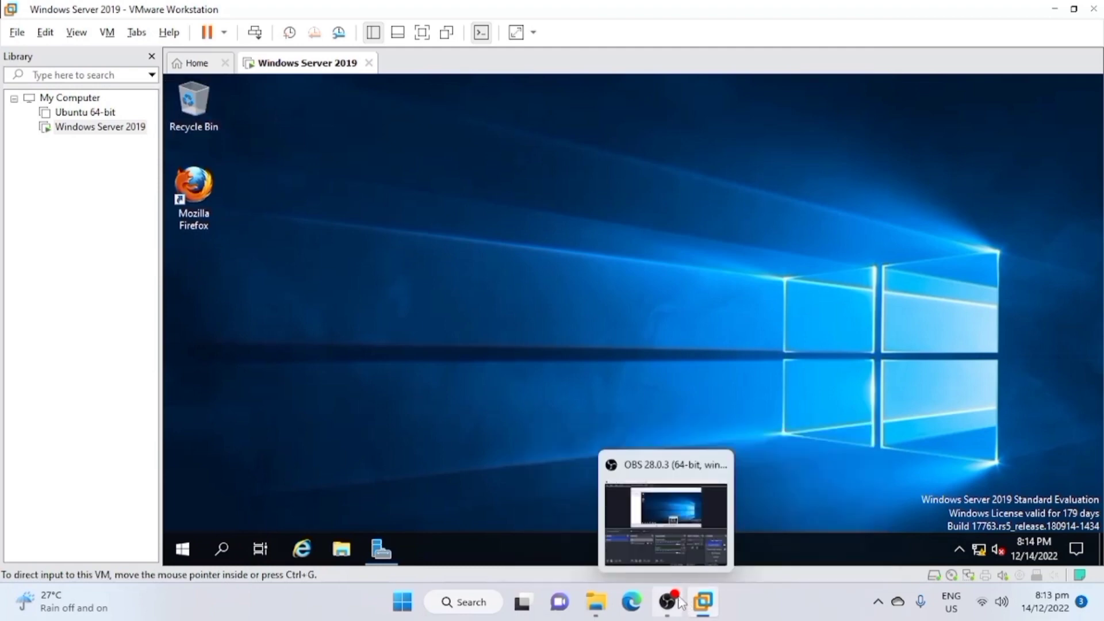